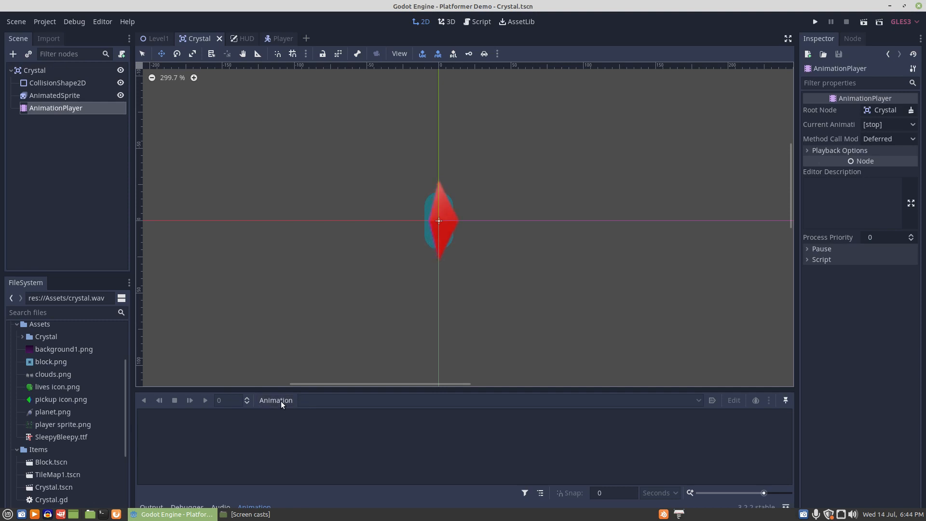
Step: Create a new animation named "found" in the AnimationPlayer
click(281, 401)
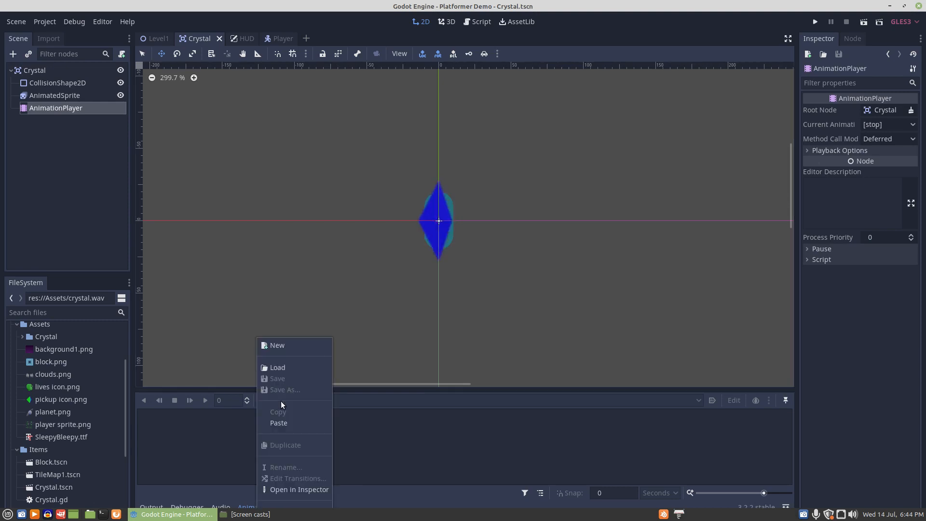
click(279, 346)
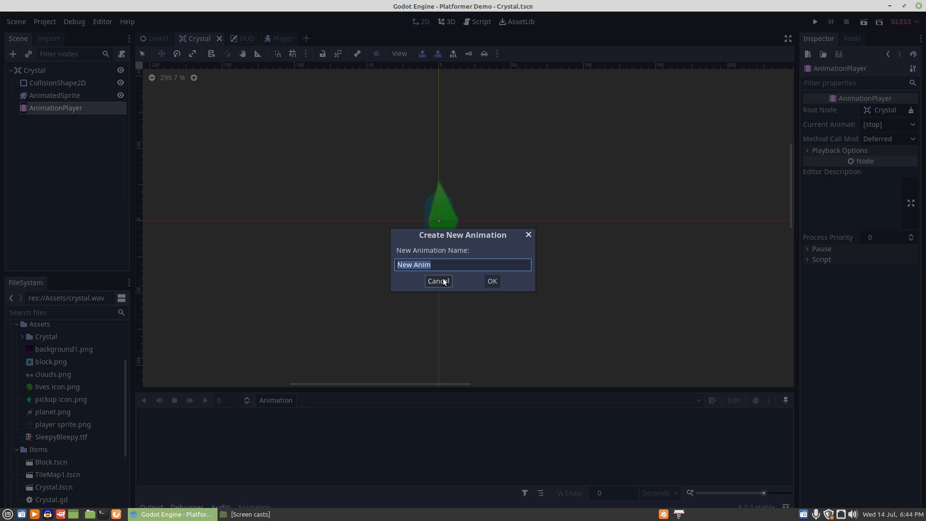
text(found)
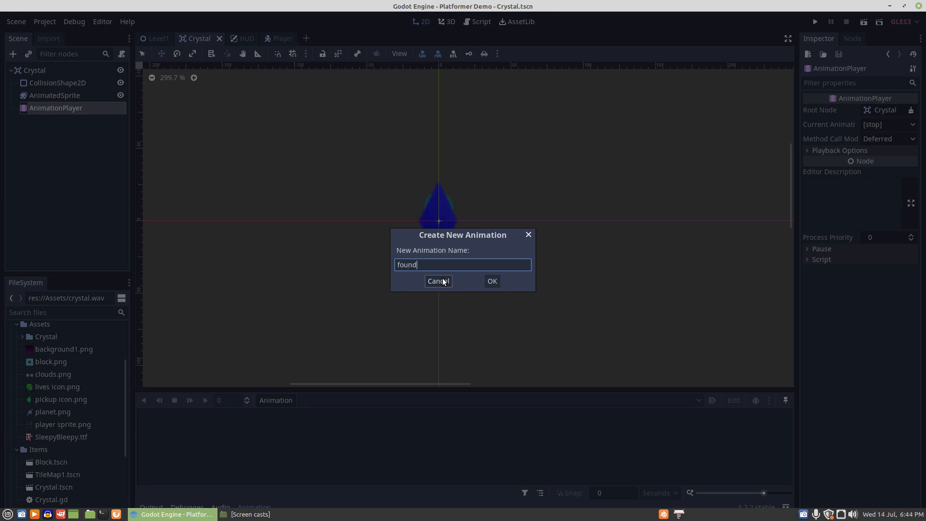
click(492, 281)
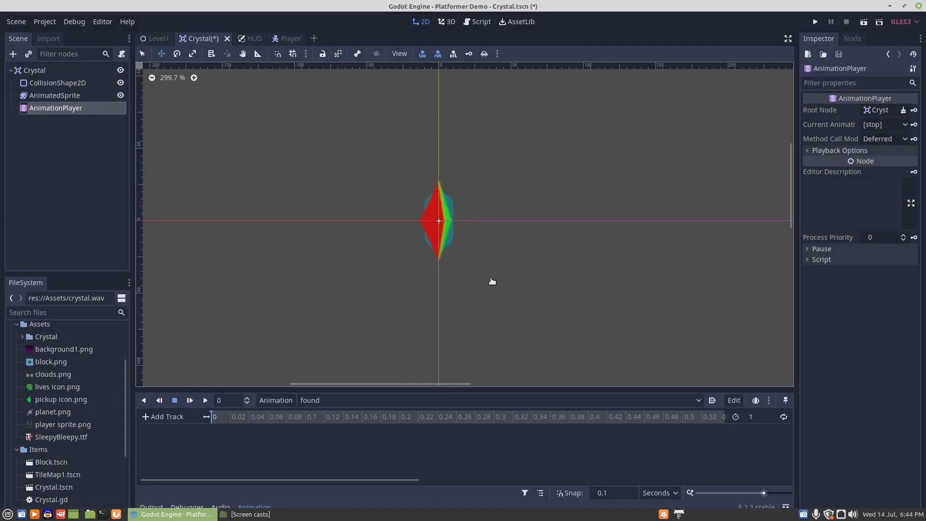
Step: Set the "found" animation's length to 0.25 seconds and enlarge the timeline scale
click(755, 416)
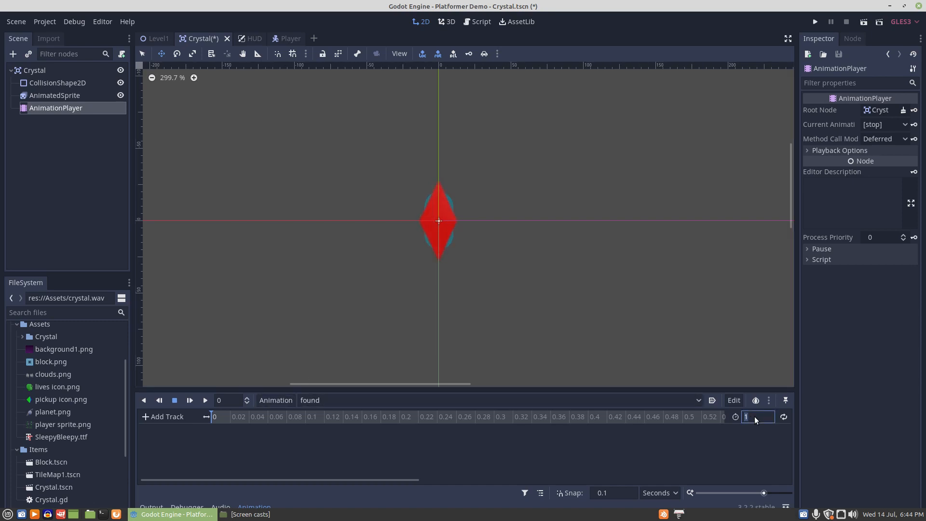
text(.25)
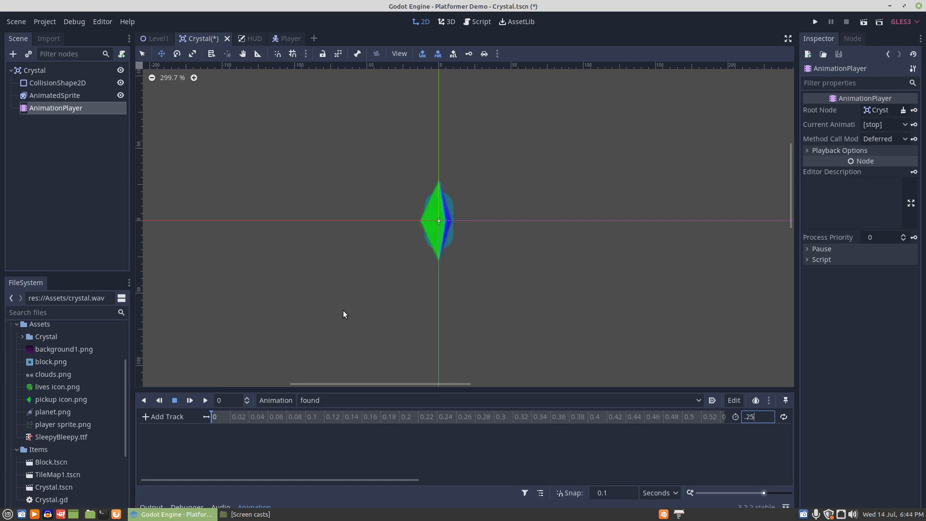
key(Return)
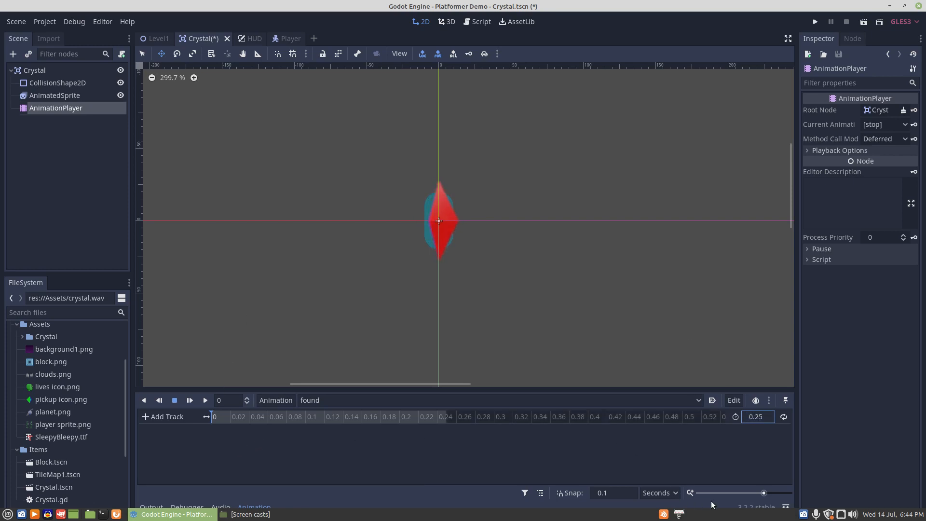
drag(764, 493, 767, 494)
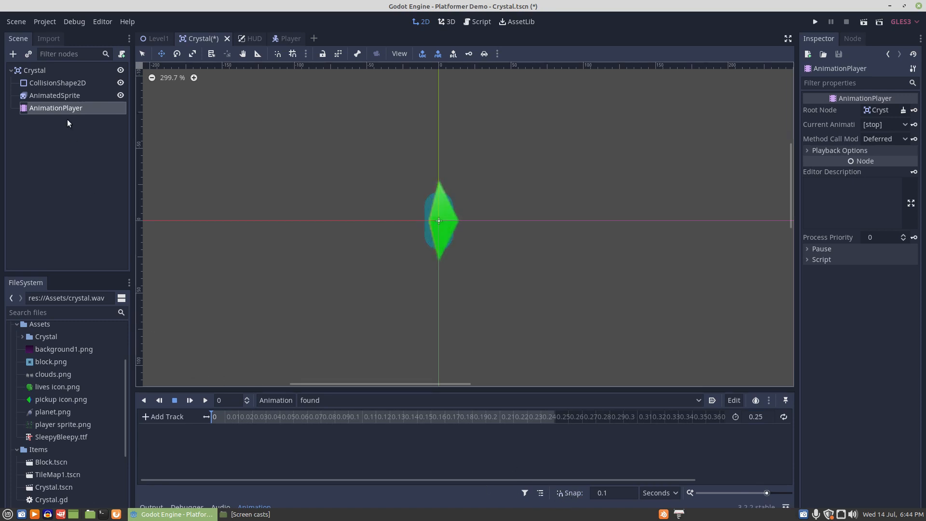
Step: Create a scale track for the AnimatedSprite with a key at time 0, without Bezier curves
click(52, 96)
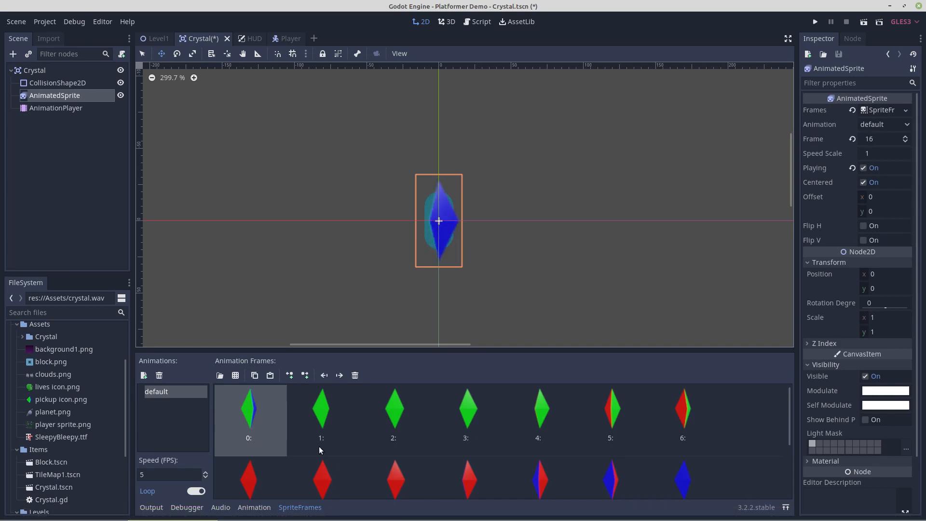
click(255, 508)
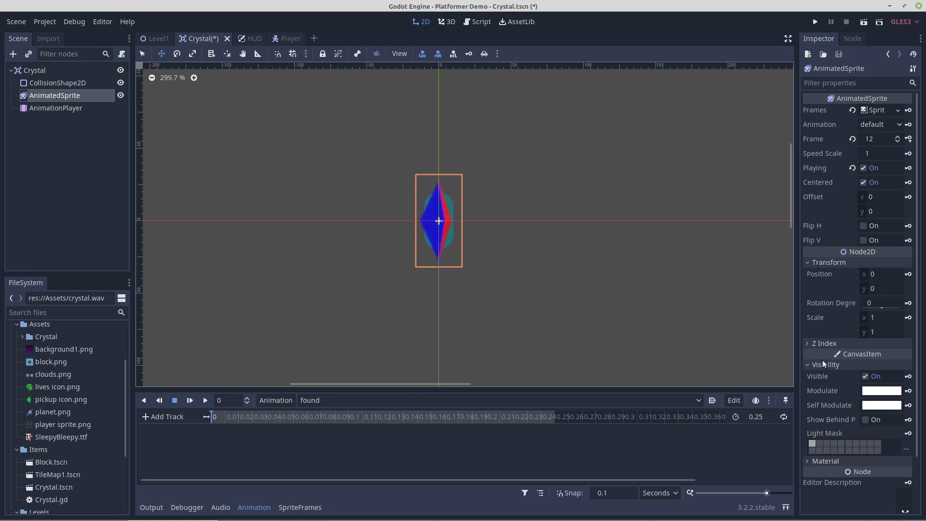
click(908, 318)
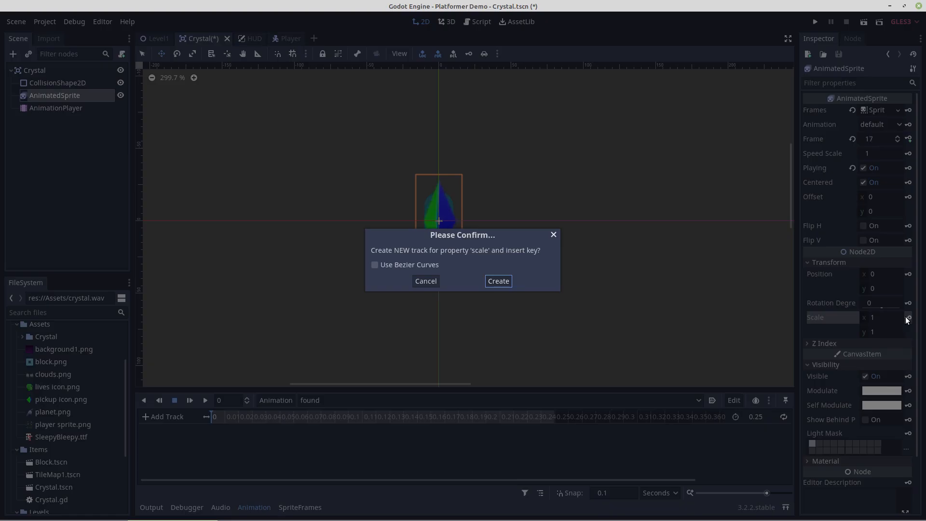
click(494, 282)
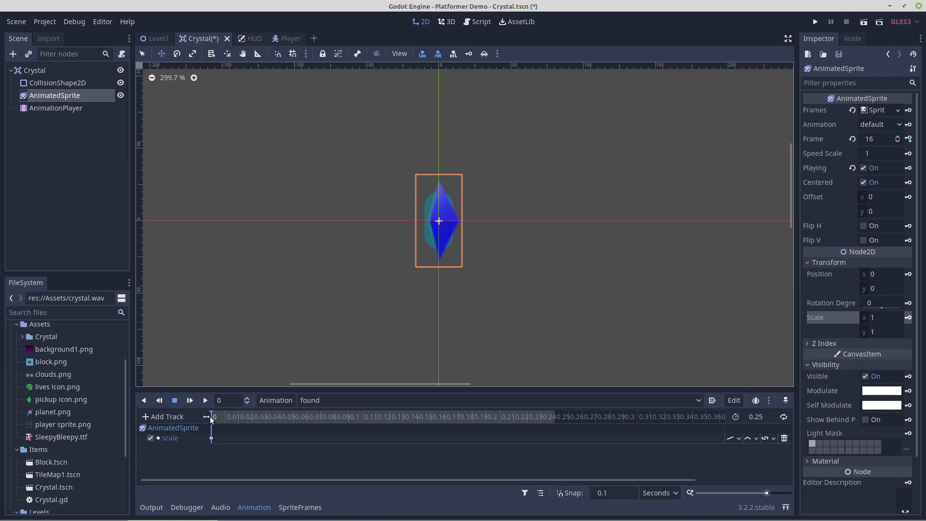
Step: Key the AnimatedSprite's scale at x 3, y 3 at about 0.076 seconds in the "found" animation
drag(211, 416, 213, 416)
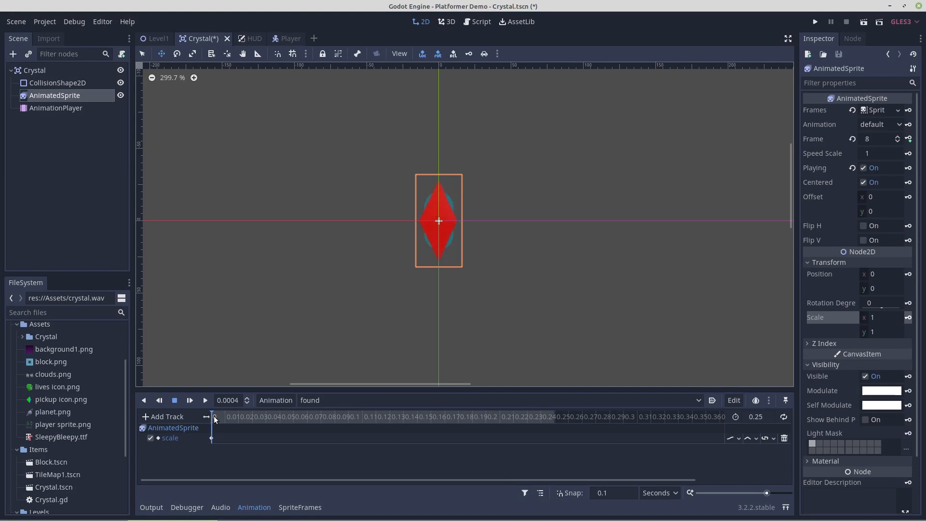
drag(309, 419, 315, 422)
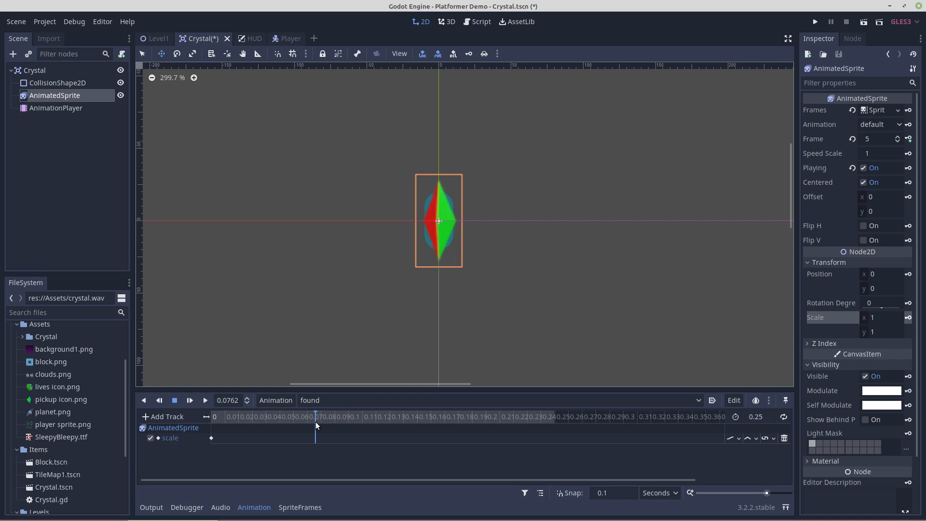
click(871, 320)
text(3)
click(874, 331)
text(3)
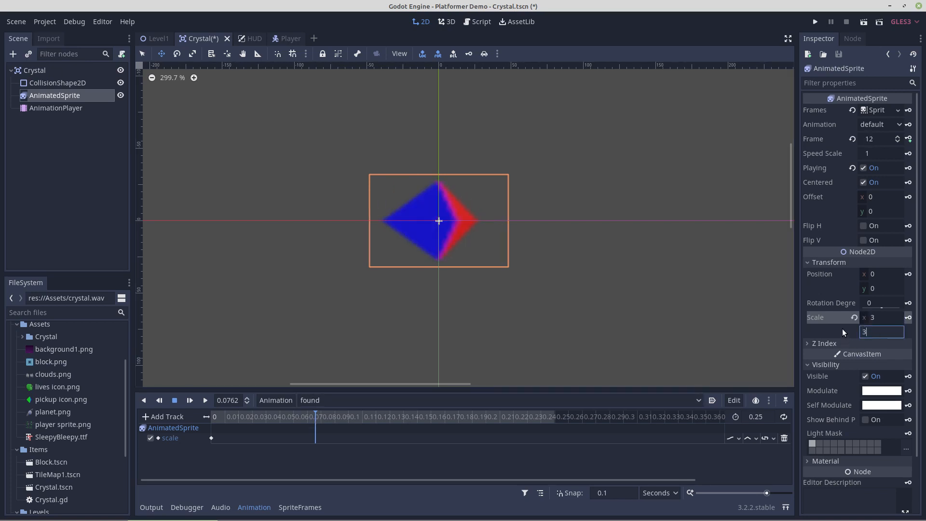
key(Return)
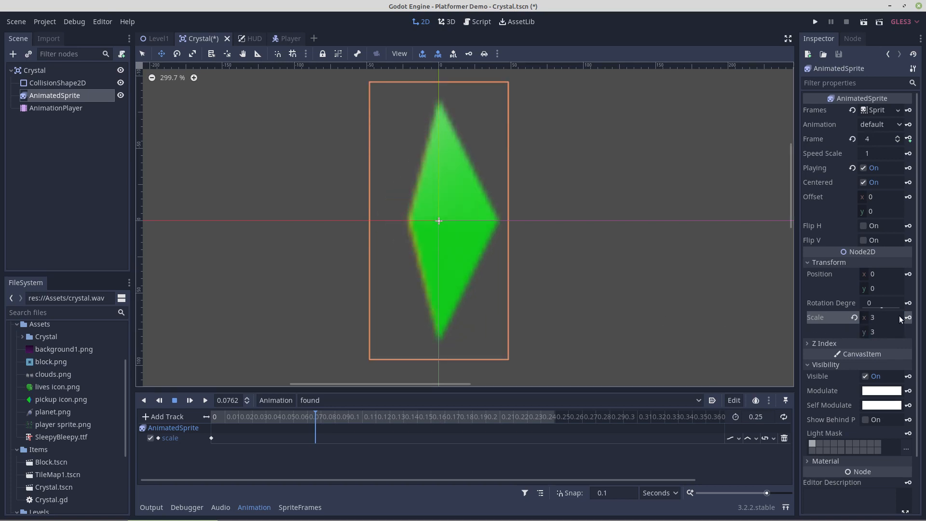
click(910, 320)
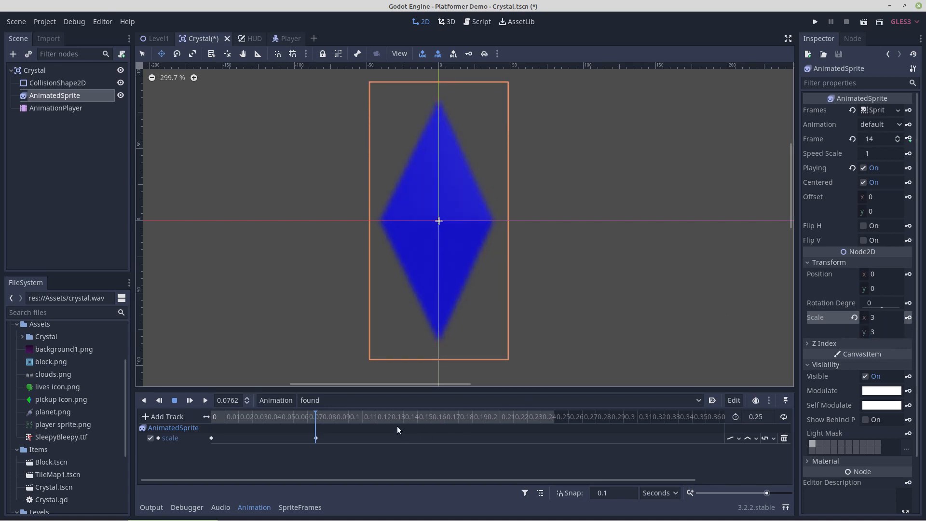
Step: Key the AnimatedSprite's scale at x 0.25, y 0.25 at the animation's end, 0.25 seconds
drag(531, 424, 572, 421)
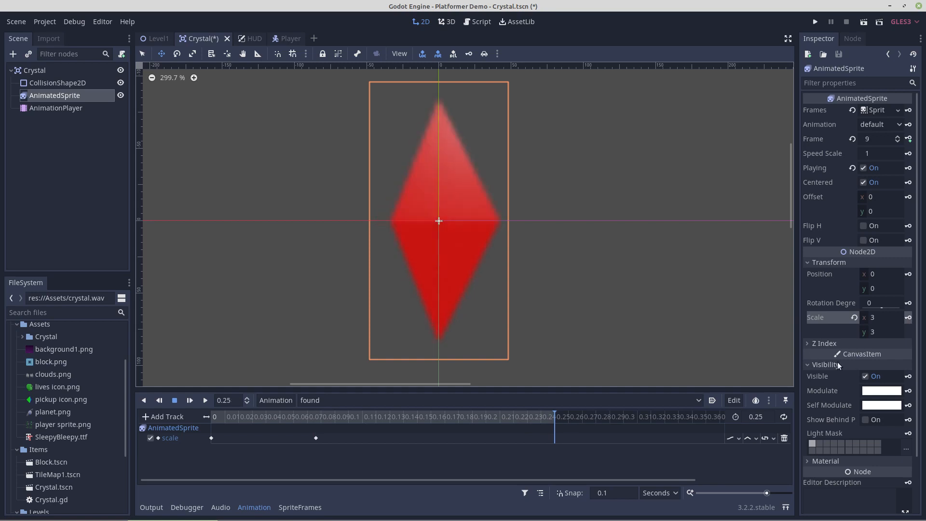
click(873, 320)
text(.2)
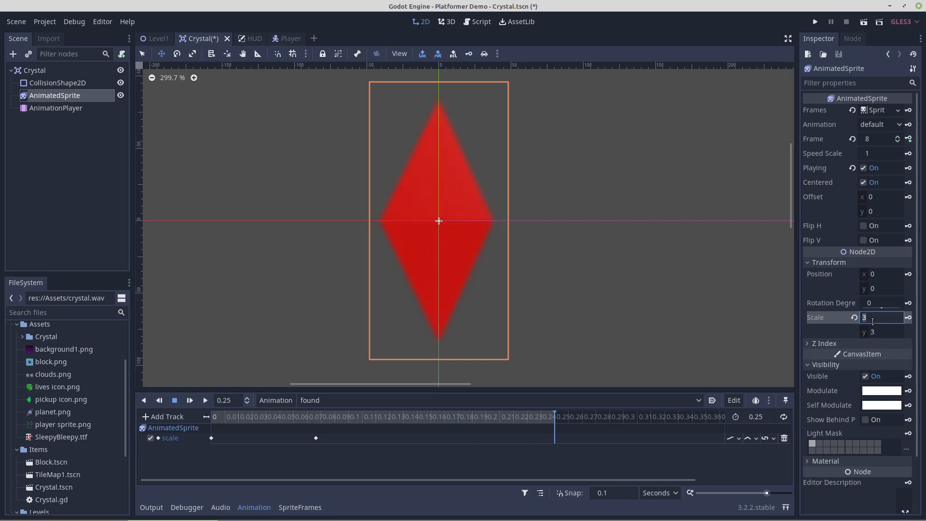
text(5)
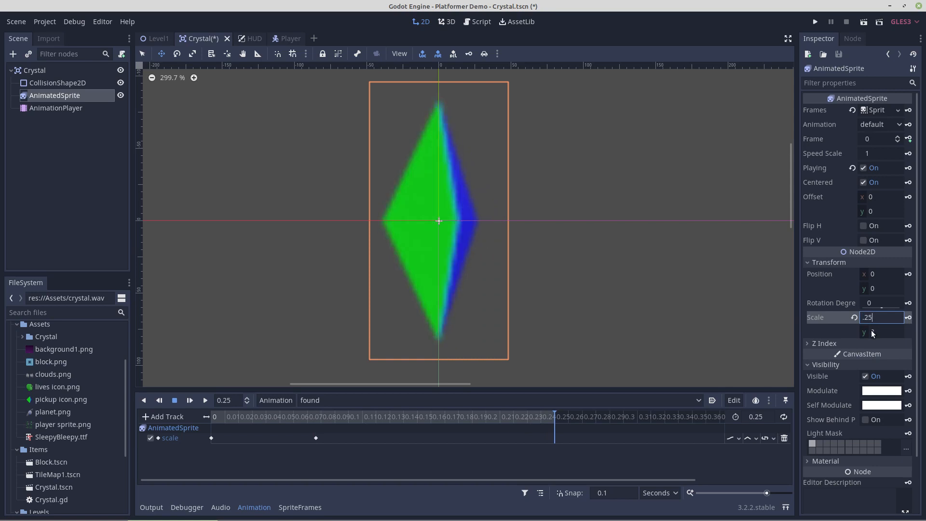
click(873, 333)
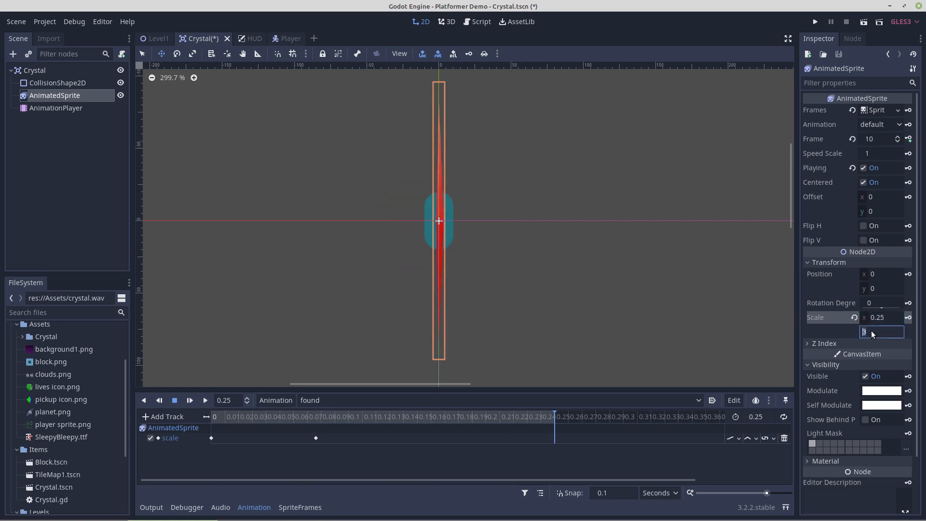
text(.25)
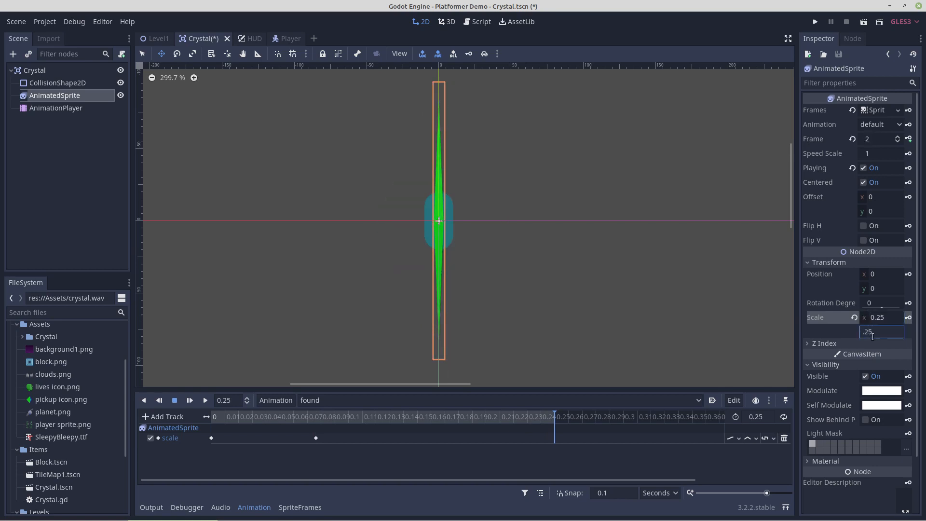
key(Return)
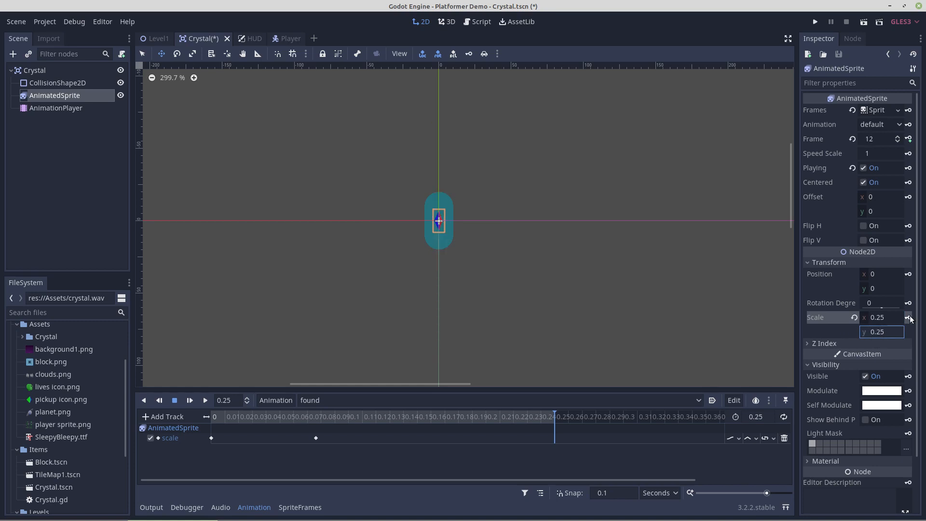
click(909, 318)
Step: Set the AnimatedSprite's modulate alpha to 0 and create a modulate track with that key at 0.25 seconds
click(873, 390)
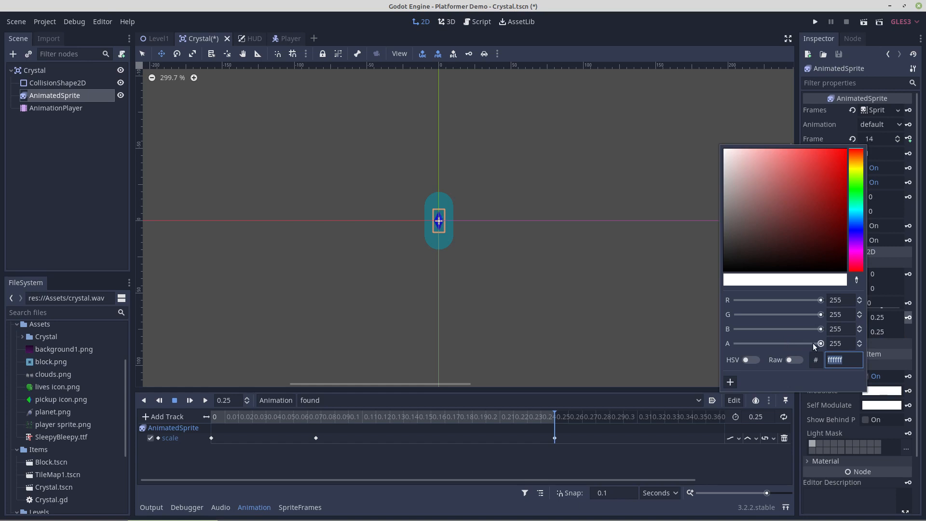
drag(821, 343, 725, 343)
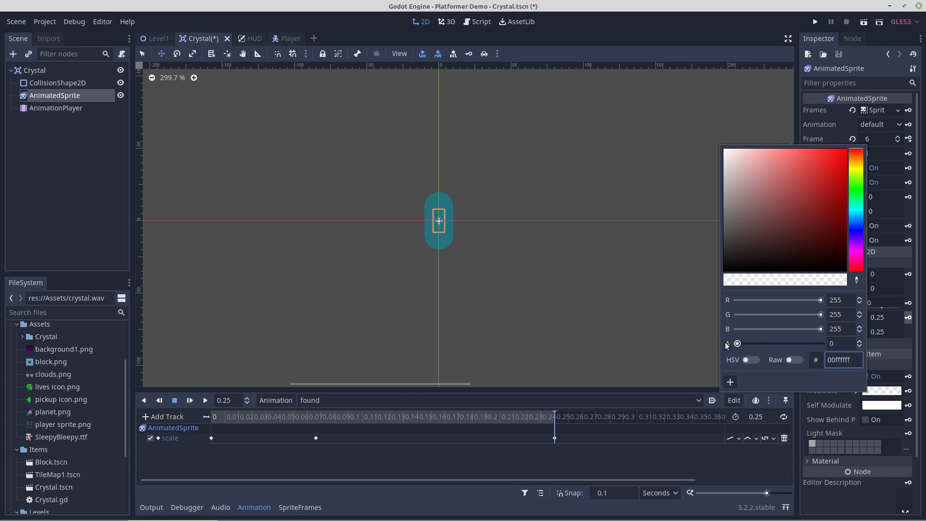
click(910, 391)
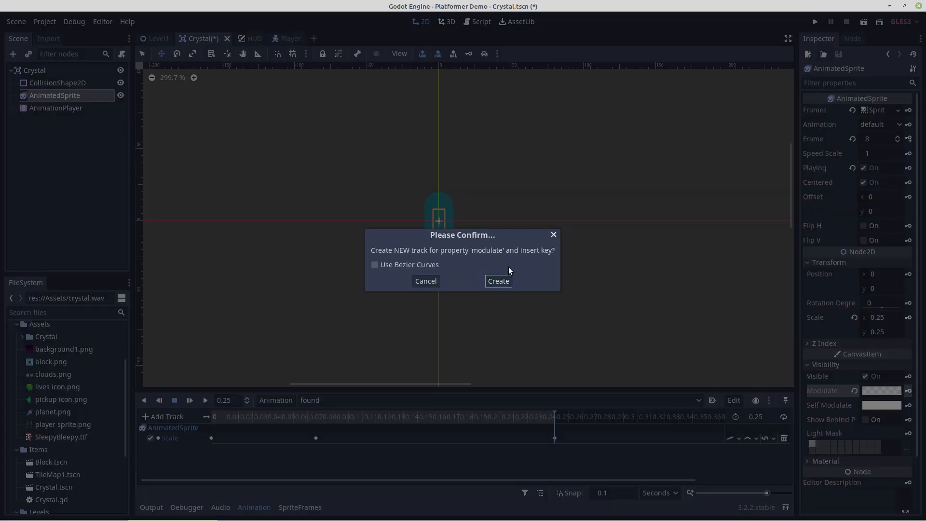
click(500, 283)
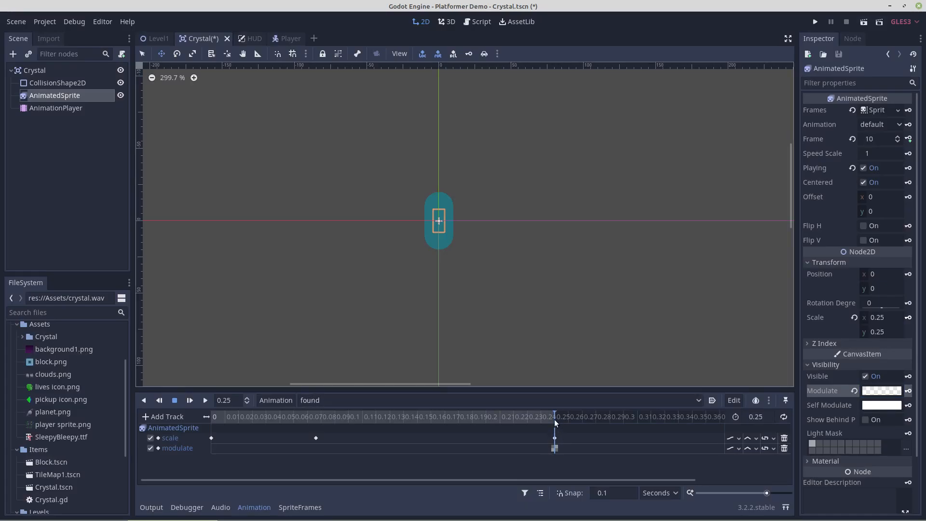
Step: Key the AnimatedSprite's modulate with alpha 255 at time 0 and scrub the timeline to preview the animation
drag(554, 419, 211, 418)
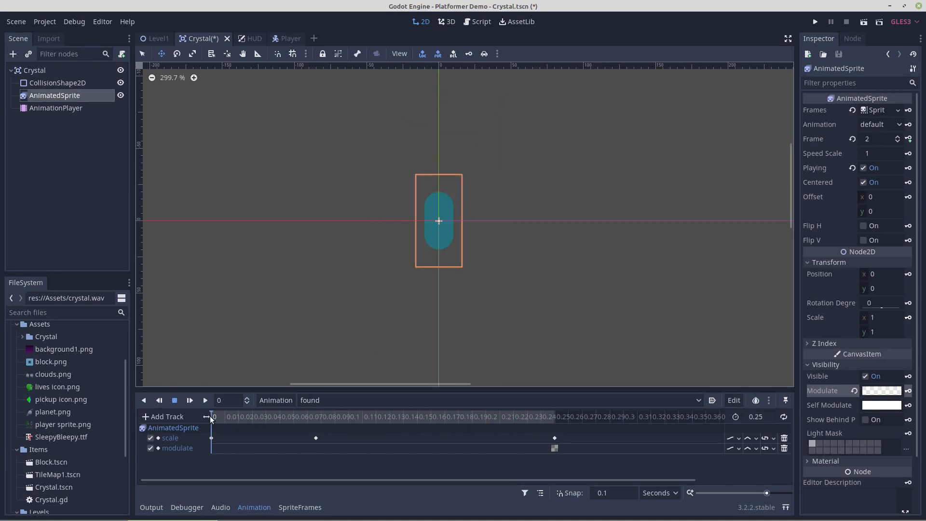
click(880, 391)
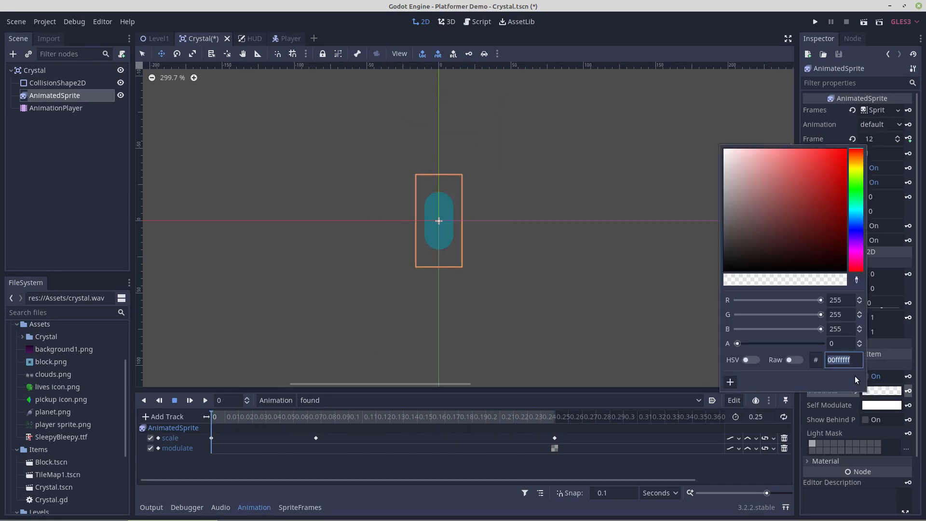
drag(770, 343, 843, 345)
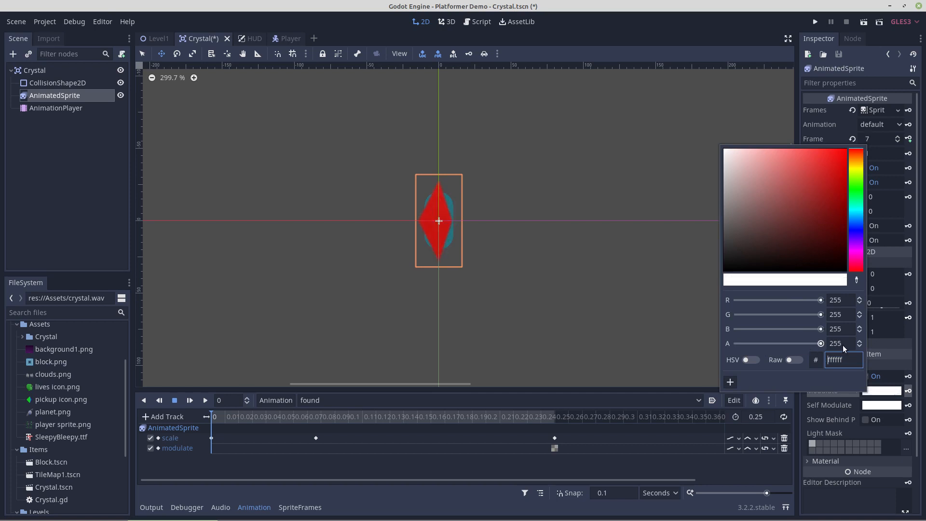
click(909, 391)
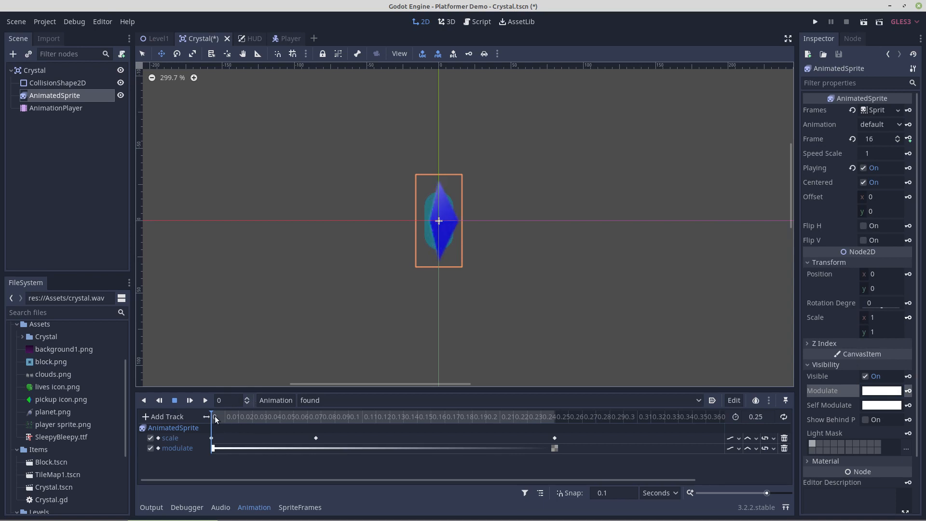
mouse_move(213, 416)
mouse_down()
mouse_move(555, 417)
mouse_move(212, 418)
mouse_up()
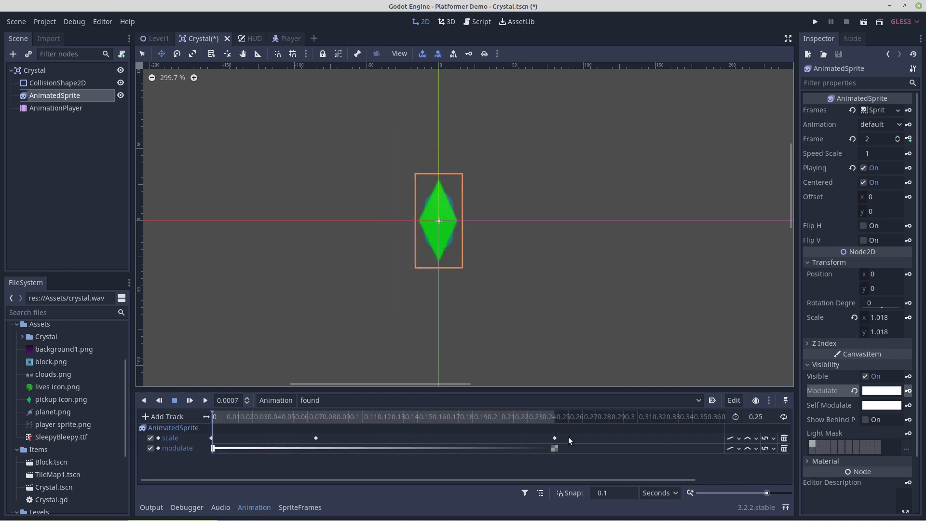
click(209, 421)
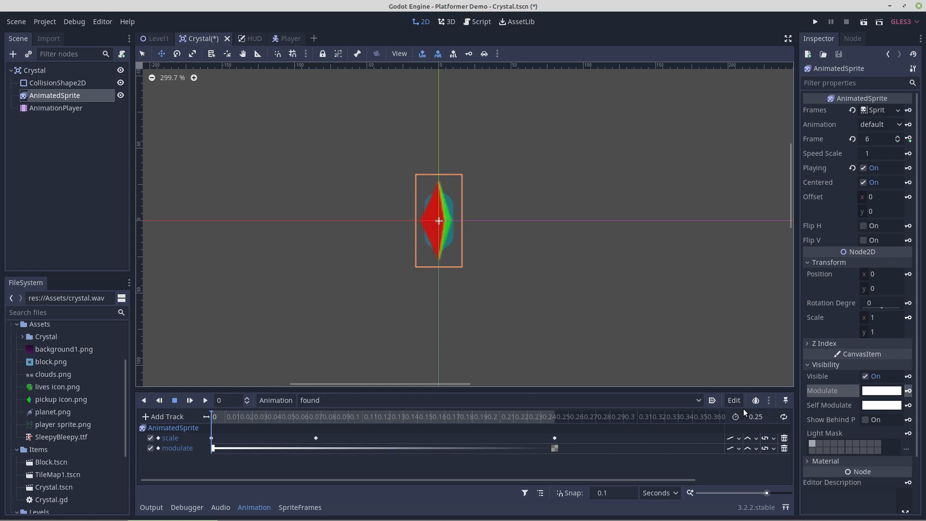
Step: Select the Crystal root node and delete the existing Crystal.gd script from the Items folder
click(56, 108)
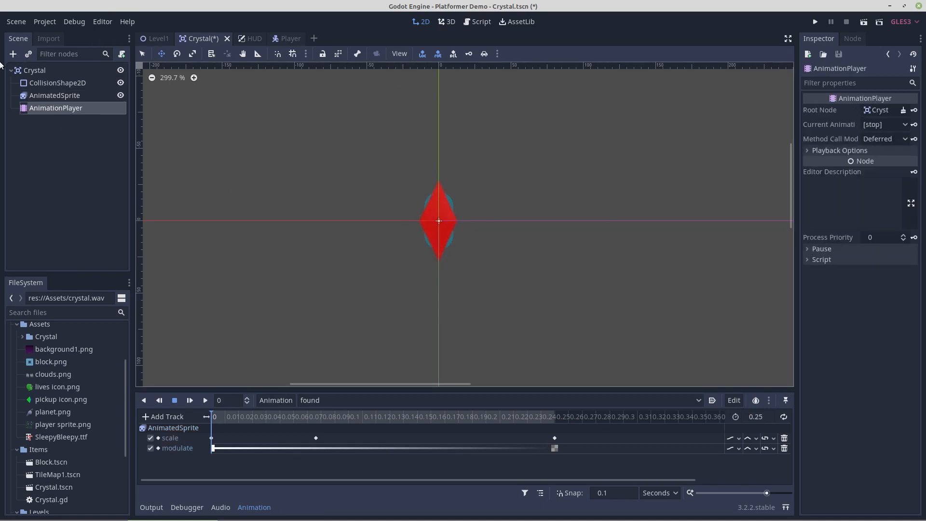
click(39, 71)
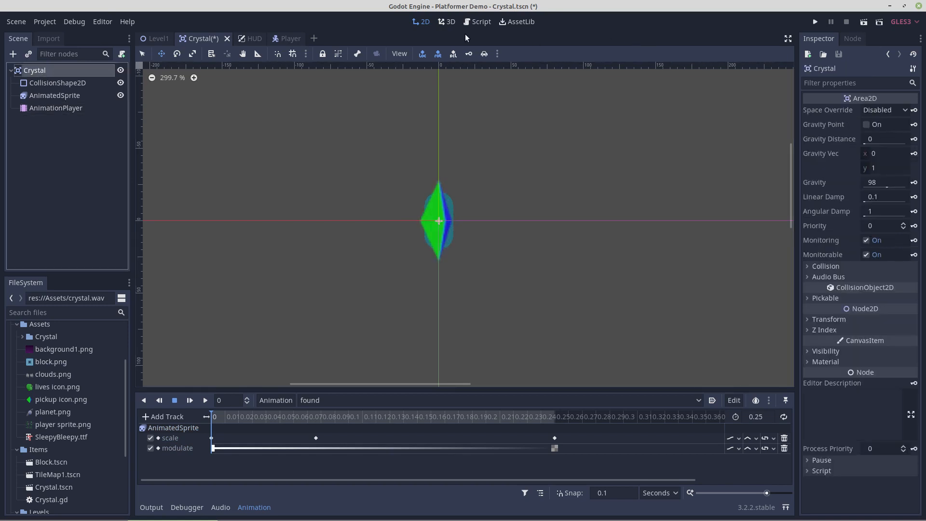
click(51, 500)
right_click(50, 499)
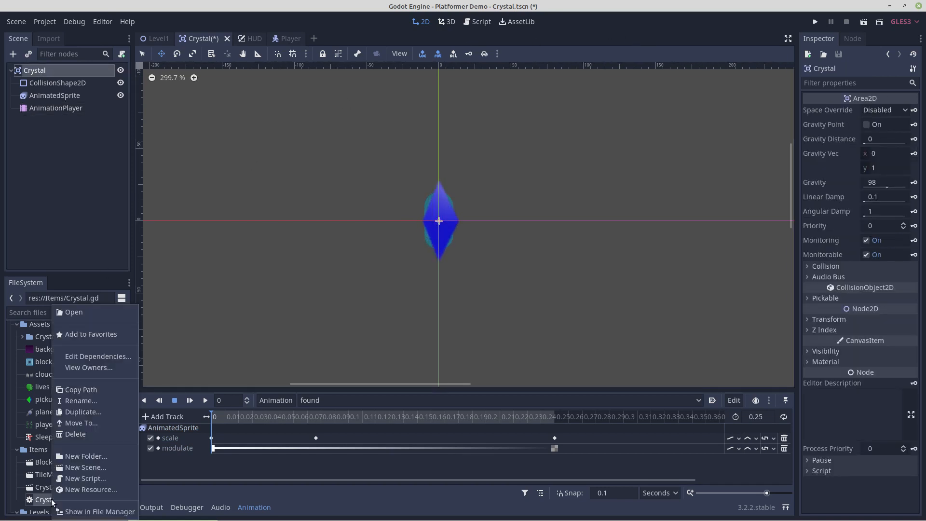
click(68, 433)
click(489, 273)
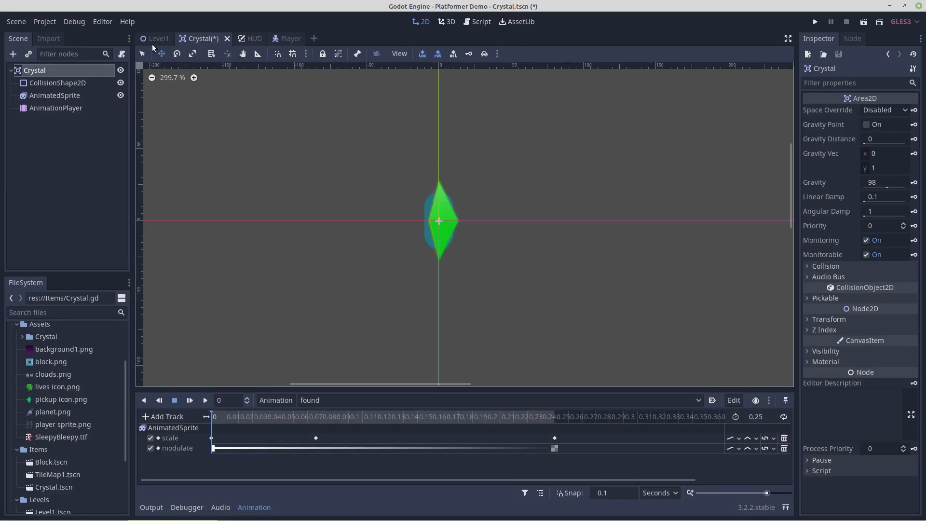
Step: Attach a new GDScript at res://Items/Crystal.gd to the Crystal node and close the leftover unnamed script
click(122, 54)
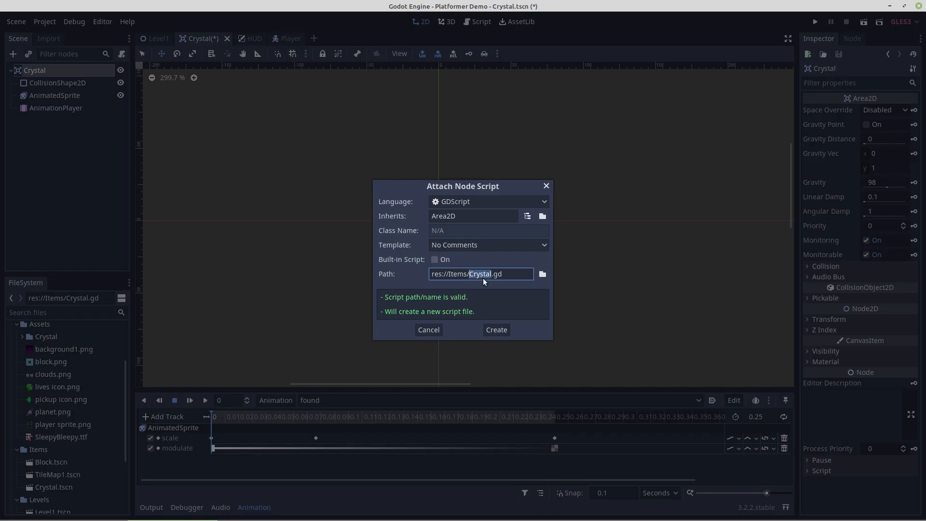
click(496, 331)
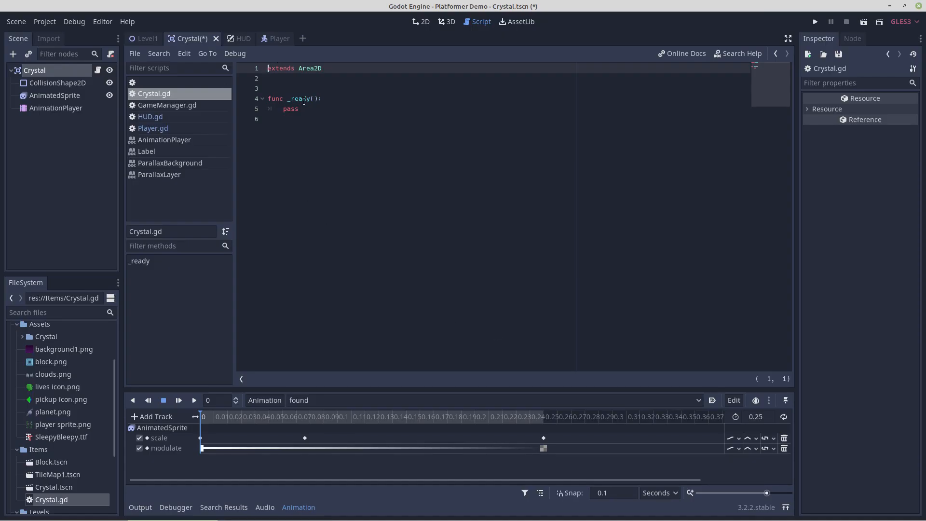
click(140, 82)
right_click(140, 82)
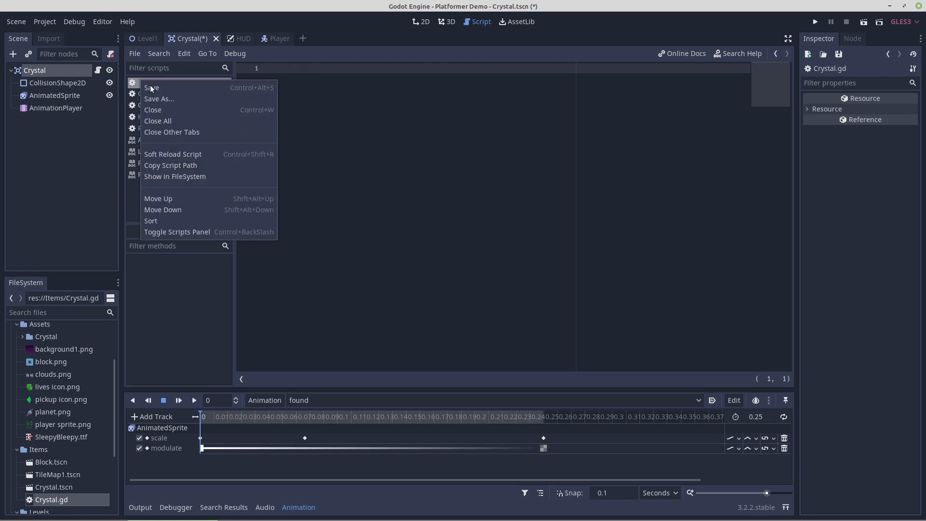
click(152, 110)
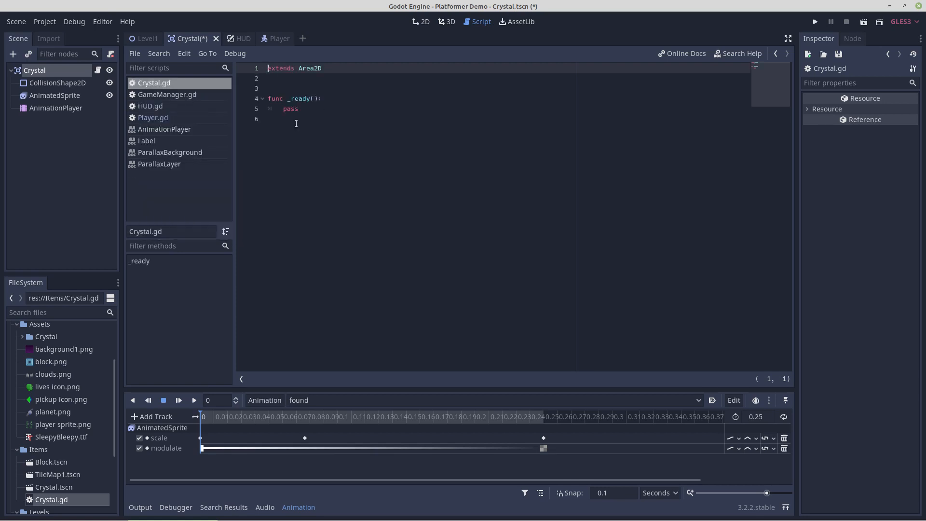
Step: Connect the AnimationPlayer's animation_finished signal to the Crystal node's script with the receiver method _on_AnimationPlayer_animation_finished
click(51, 108)
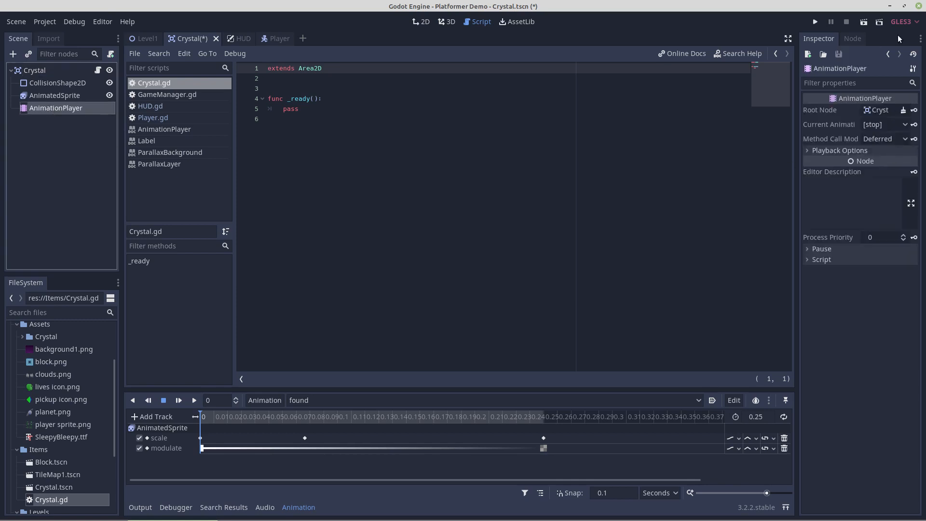
click(854, 40)
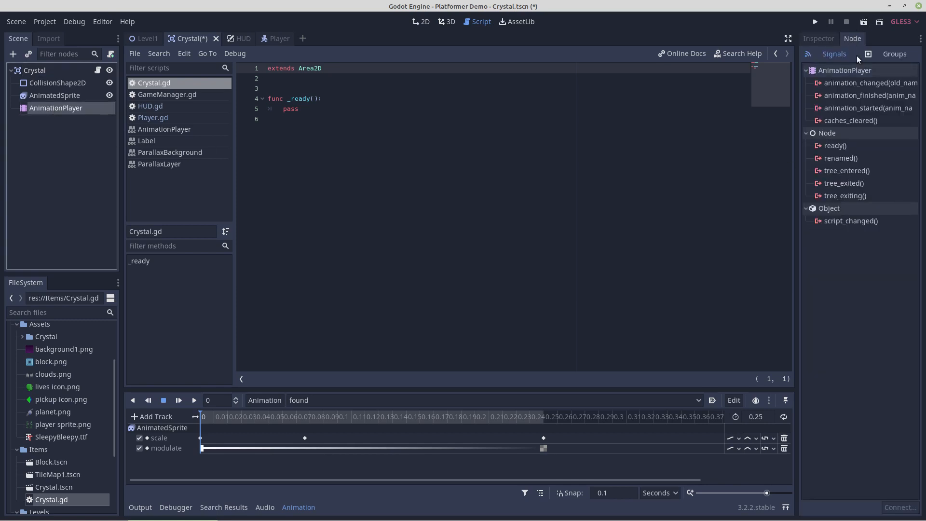
click(840, 99)
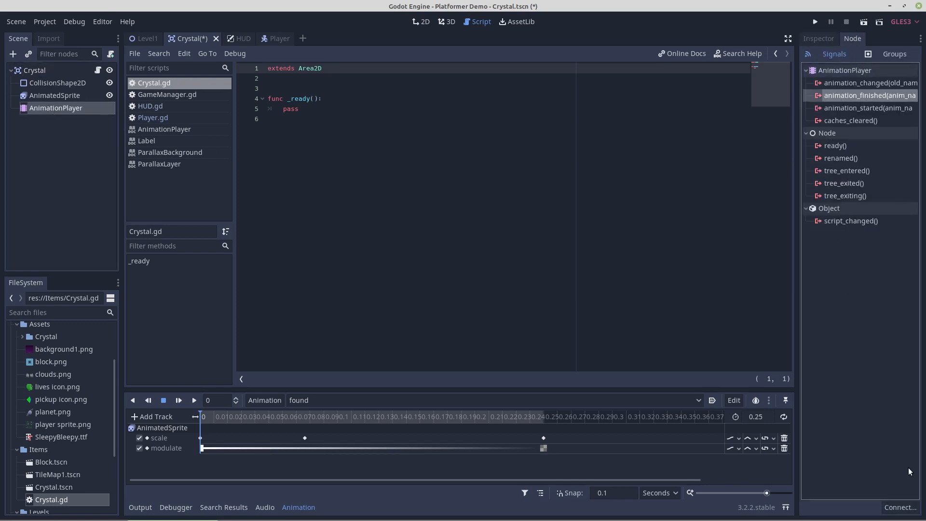
click(900, 507)
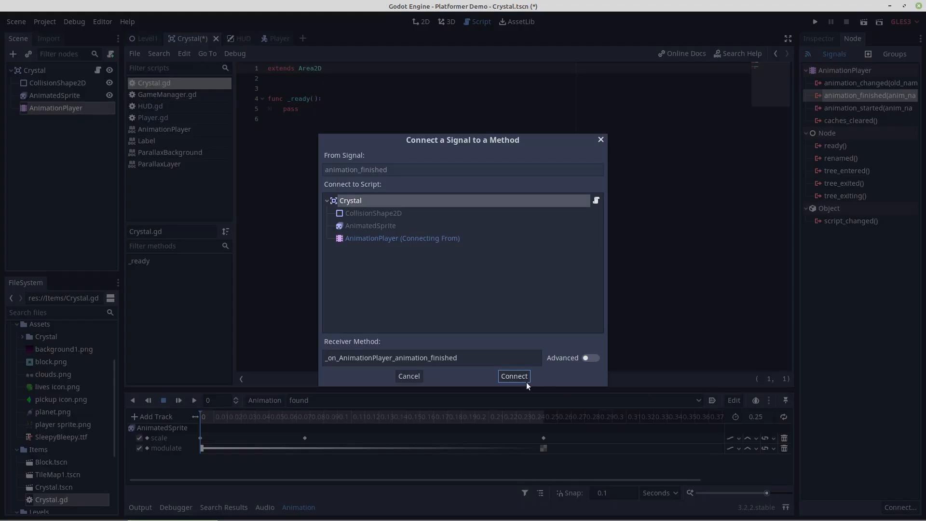
click(515, 377)
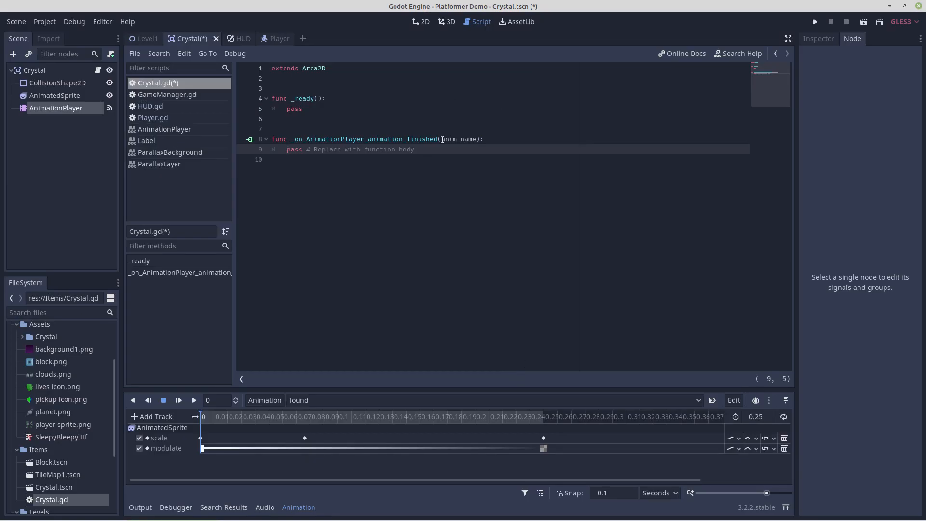
Step: Rename the animation_finished handler's parameter to _anim_name and replace its placeholder body with queue_free()
click(441, 140)
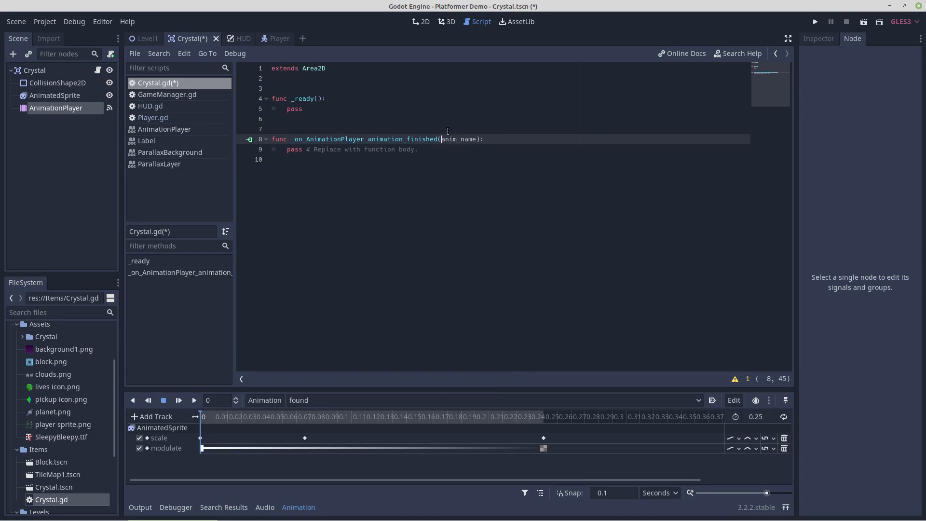
ctrl+scroll(447, 131, down, 1)
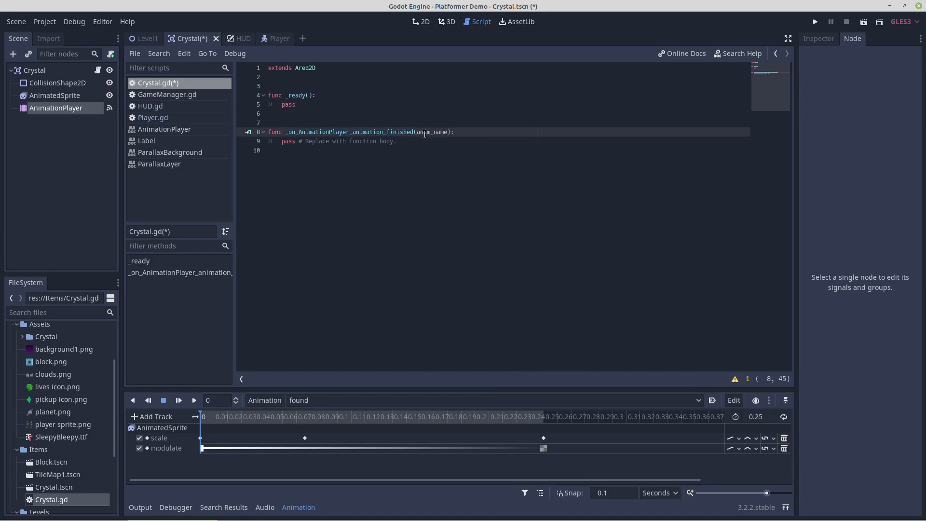
text(_)
drag(397, 145, 284, 143)
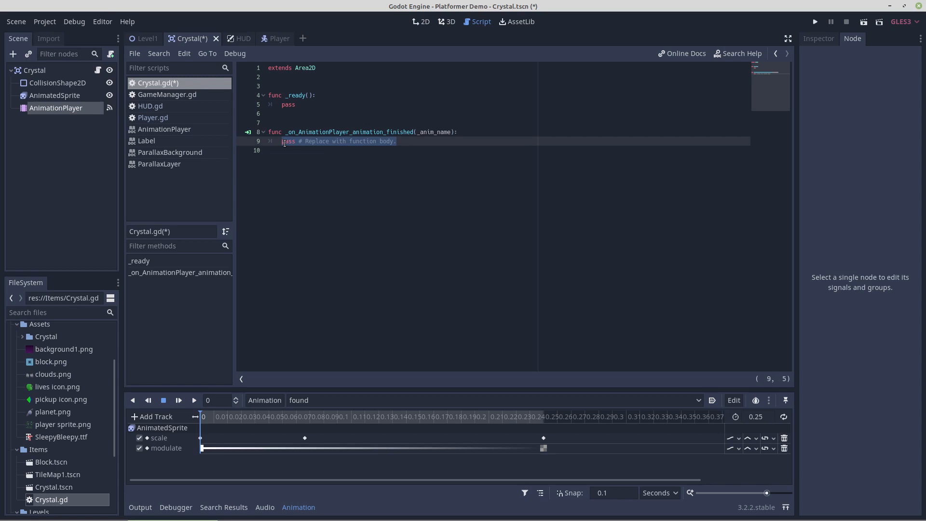
text(que)
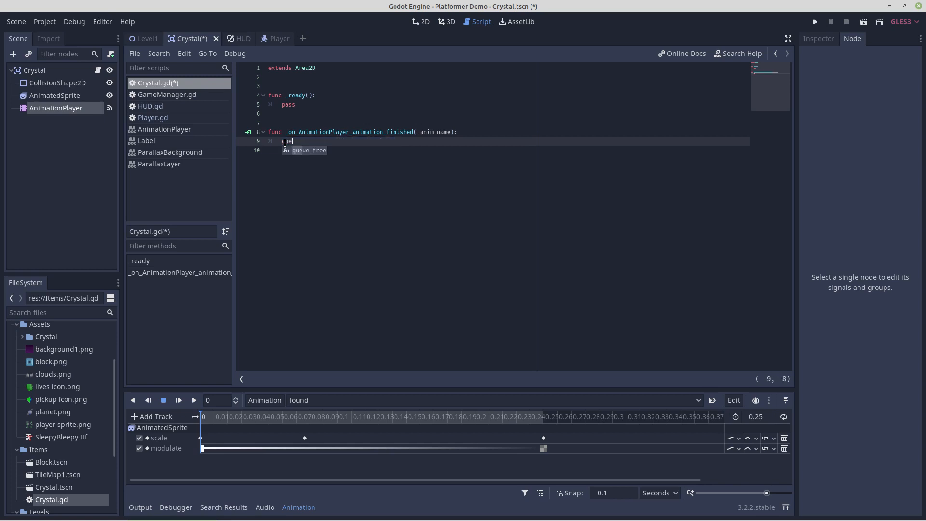
key(Return)
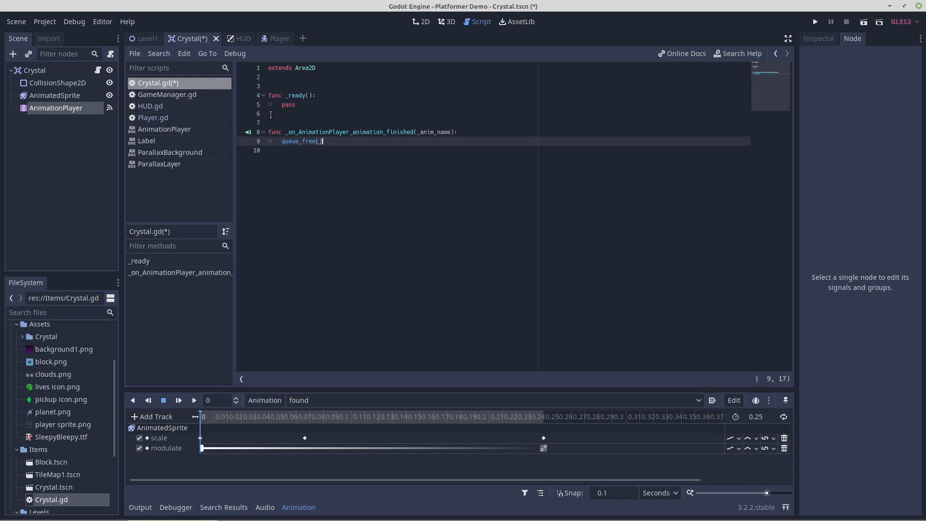
Step: Insert two blank lines above the animation_finished handler in Crystal.gd
click(270, 122)
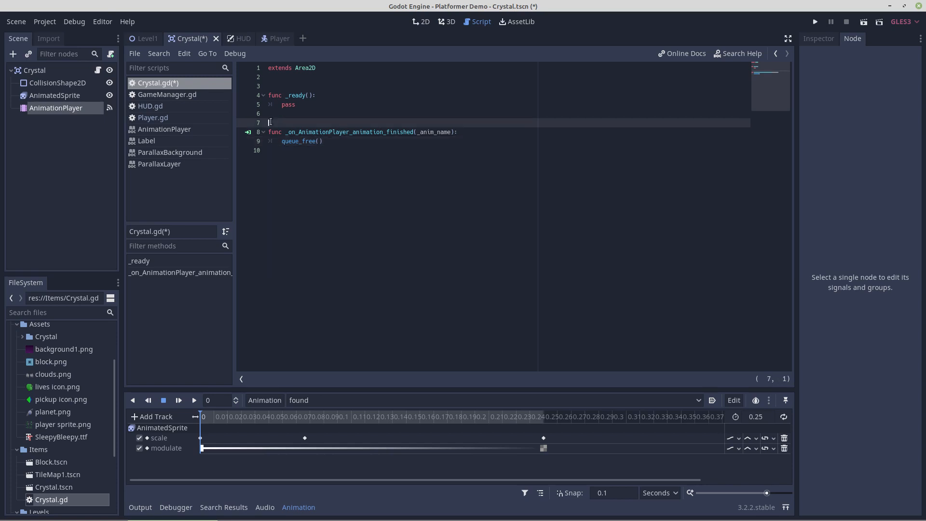
key(Return)
key(Return)
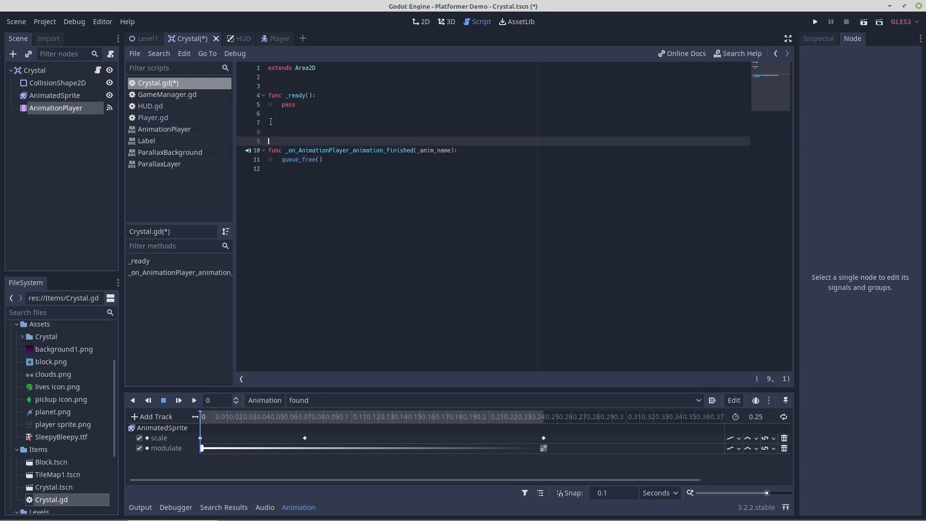
key(Up)
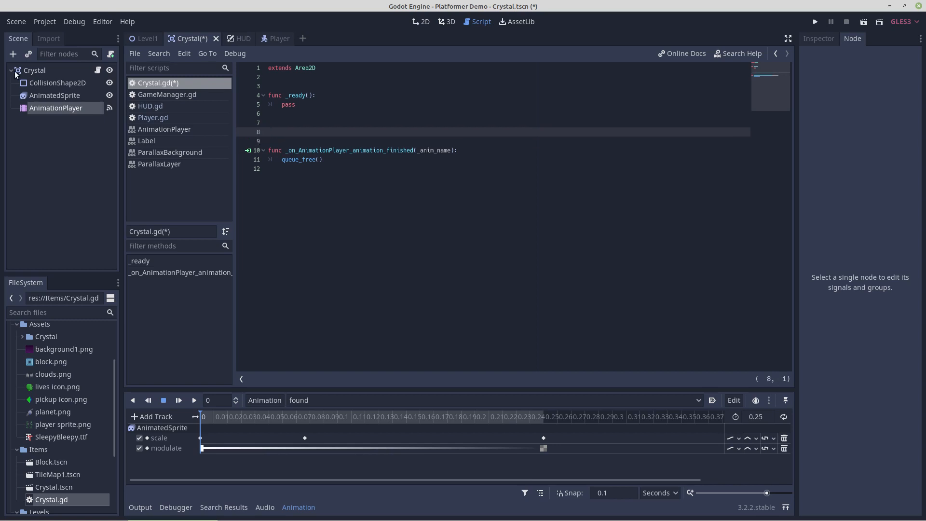
Step: Connect the Crystal node's body_entered signal to its own script with the receiver method _on_Crystal_body_entered
click(32, 71)
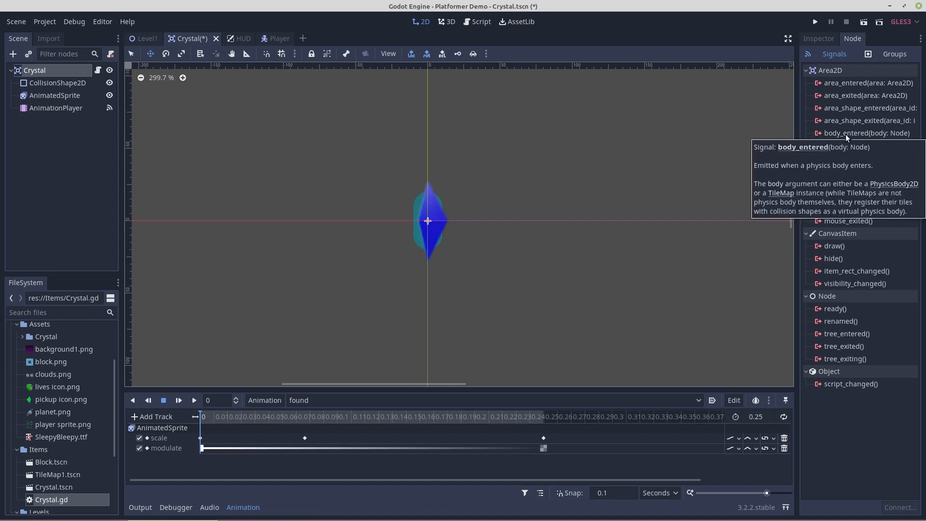
click(864, 133)
click(892, 509)
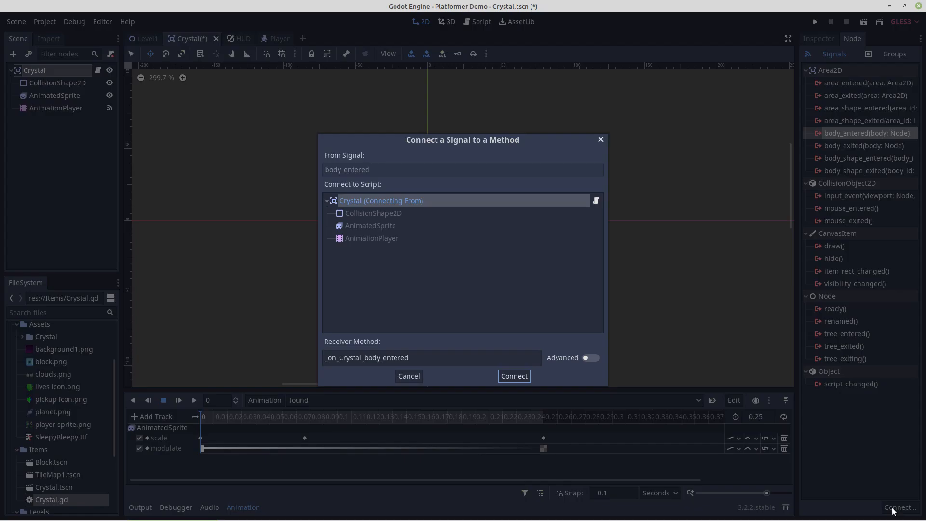
click(514, 376)
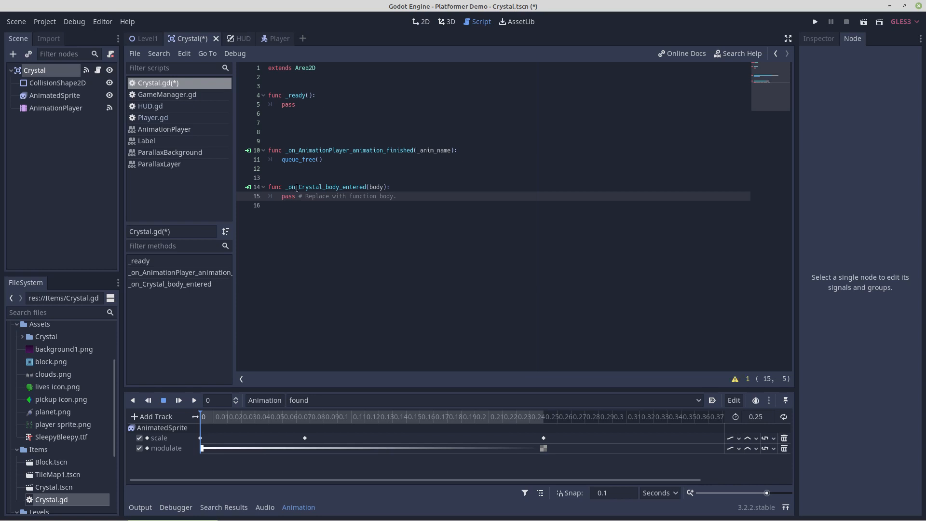
Step: Replace the body_entered handler's placeholder with the condition if body.is_in_group("player"):
drag(398, 197, 282, 197)
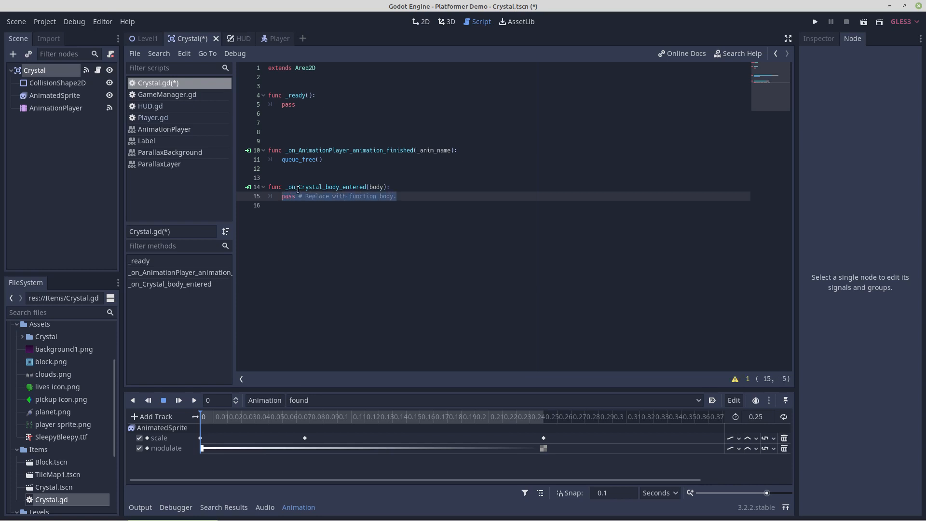
text(if )
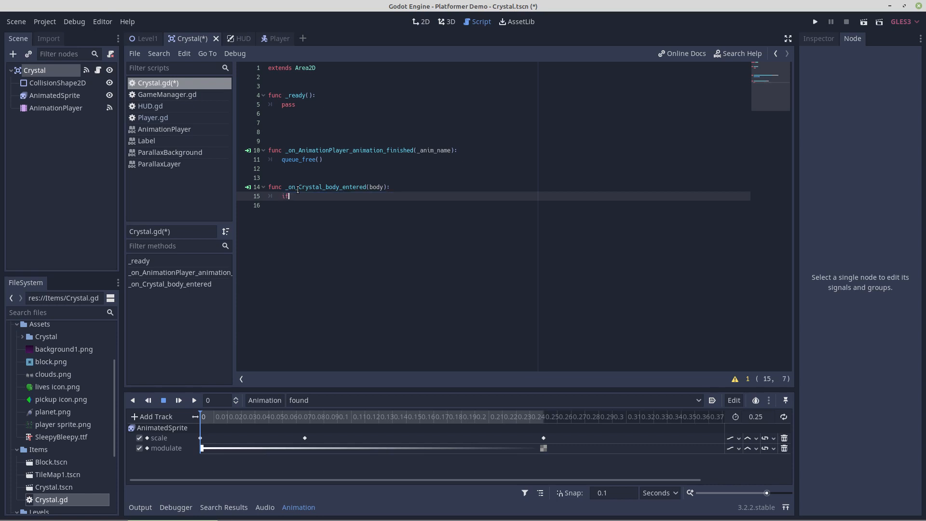
text(body.is)
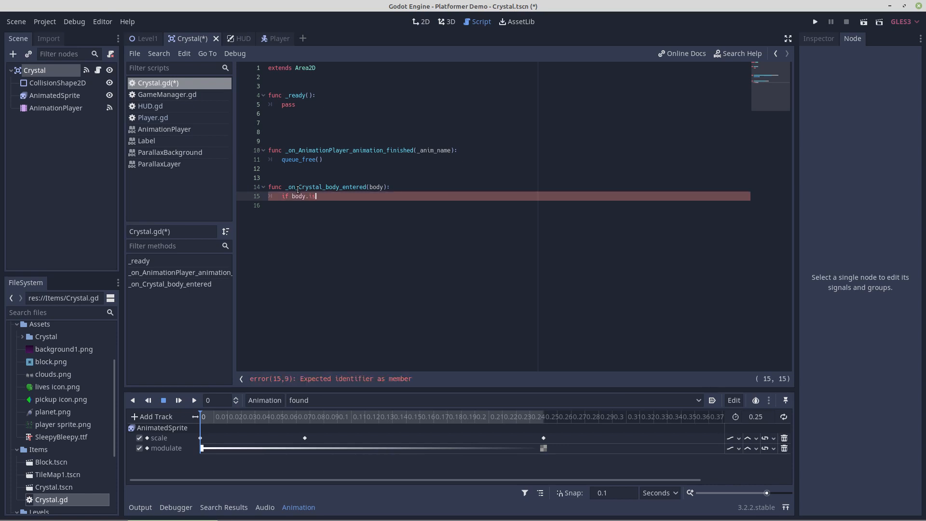
text(_t)
text(n_group("player"))
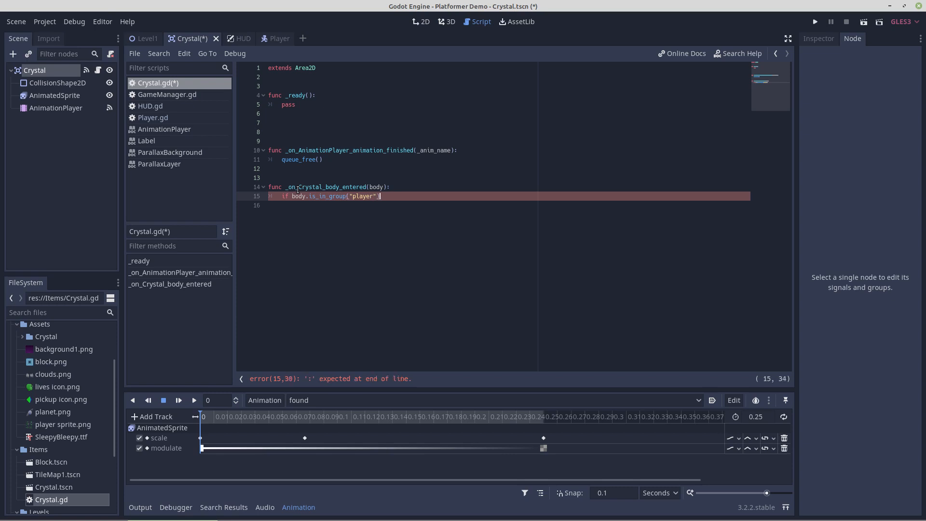
text(:)
key(Return)
Step: Inside the player condition, add the lines GameManager.pickups += 1 and body.update_hud()
text(Game)
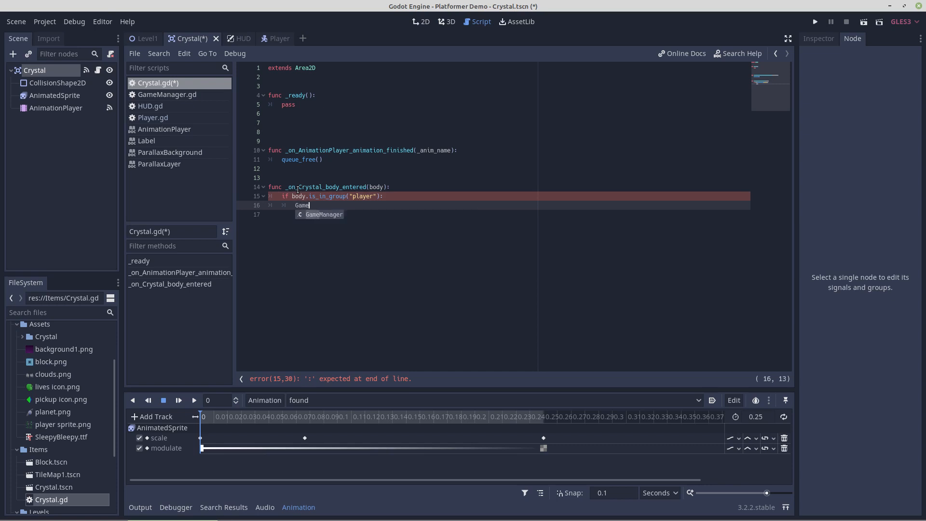
key(Return)
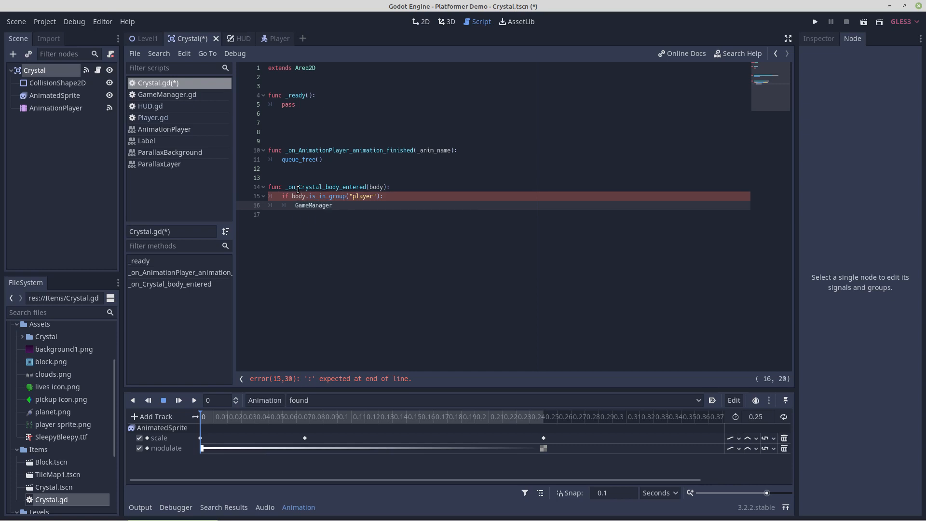
text(.pi)
key(Return)
text(+= 1)
key(Return)
text(body)
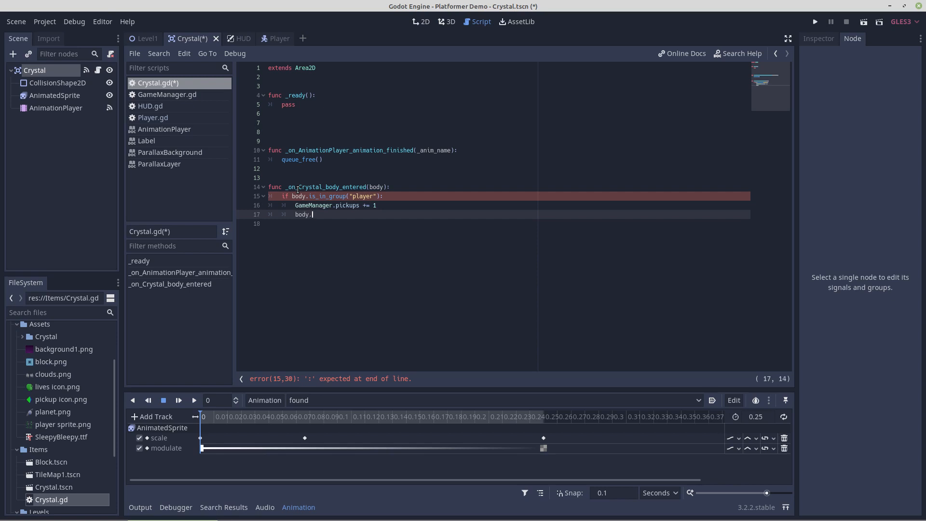
text(.update_hud())
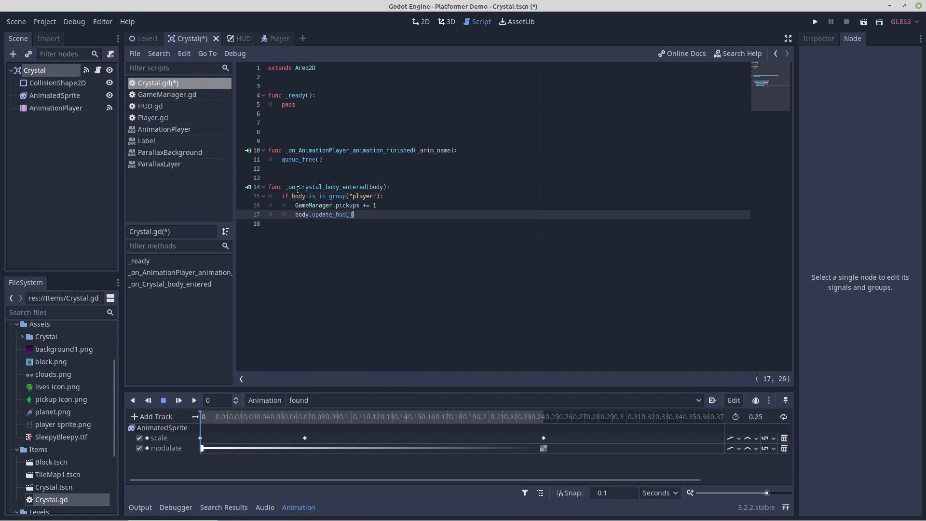
Step: In Player.gd, declare a new function update_hud() between play_animation and _physics_process
click(150, 118)
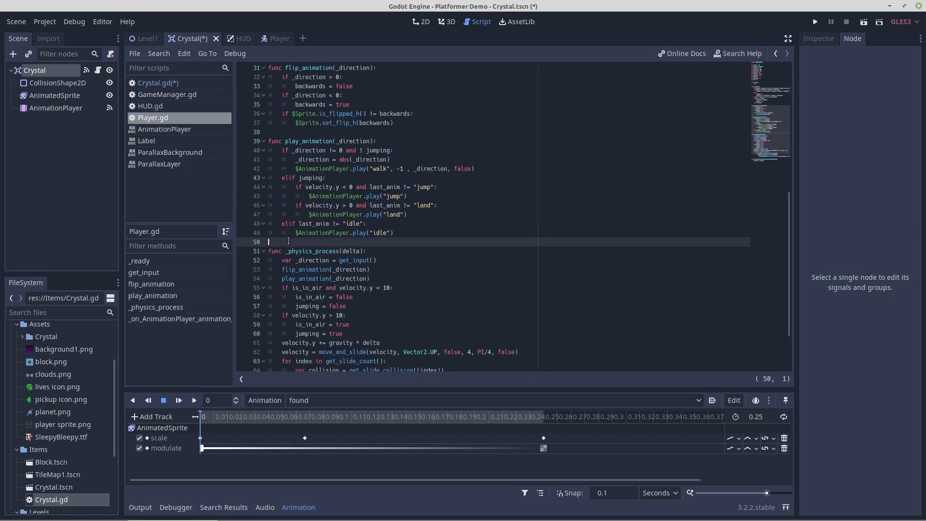
key(Return)
key(Return)
key(Up)
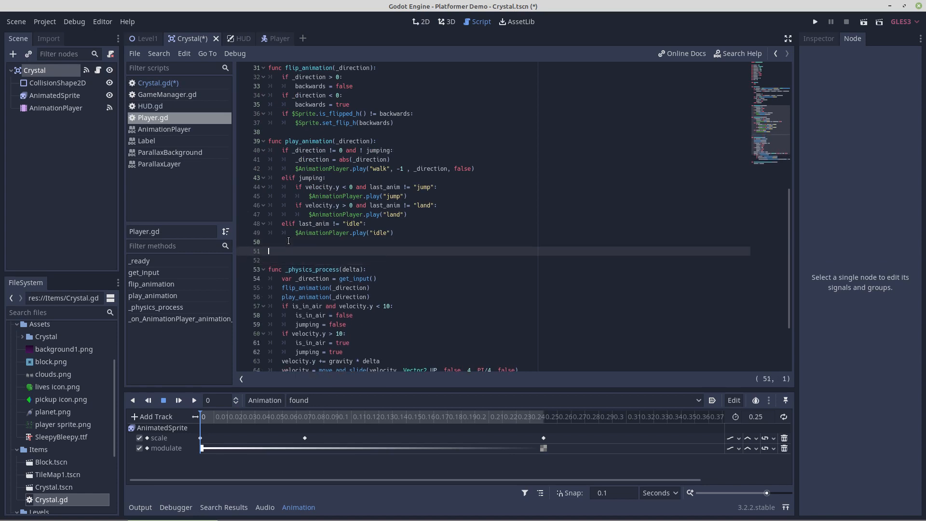
text(func u)
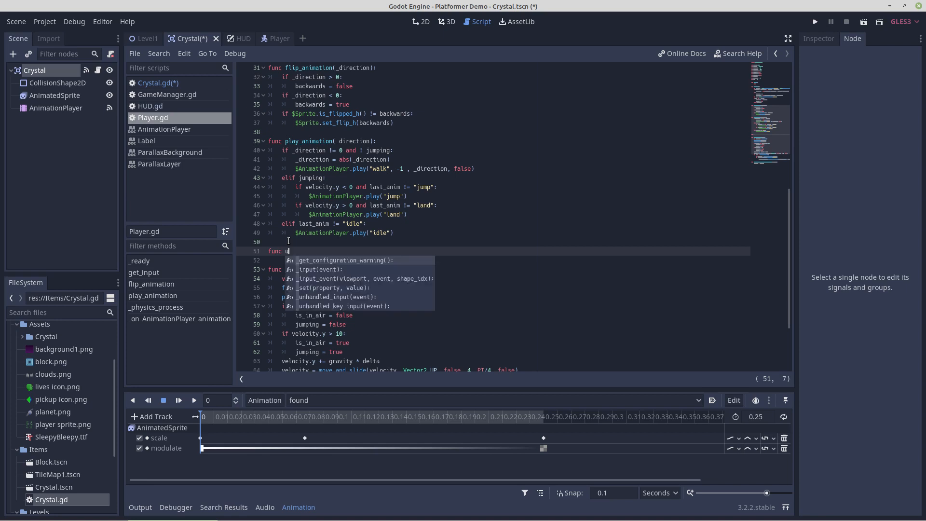
text(pdate_)
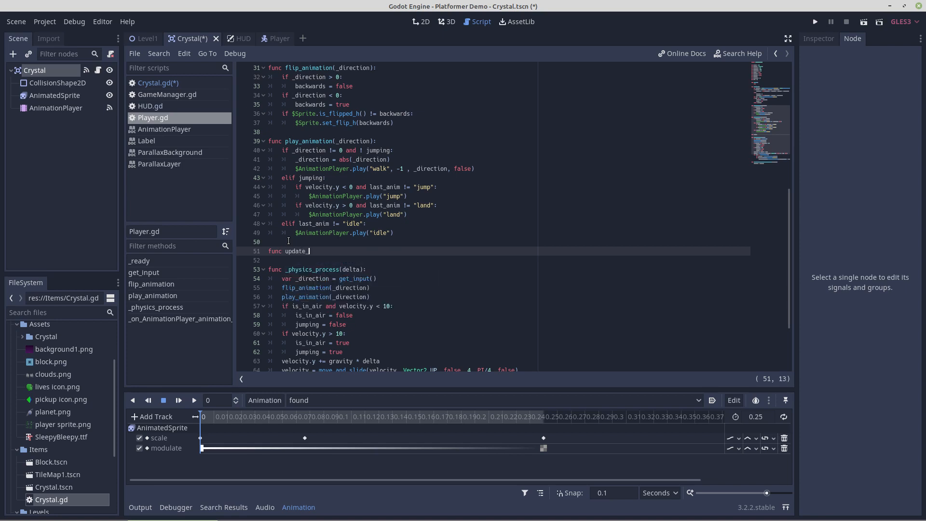
text(hud())
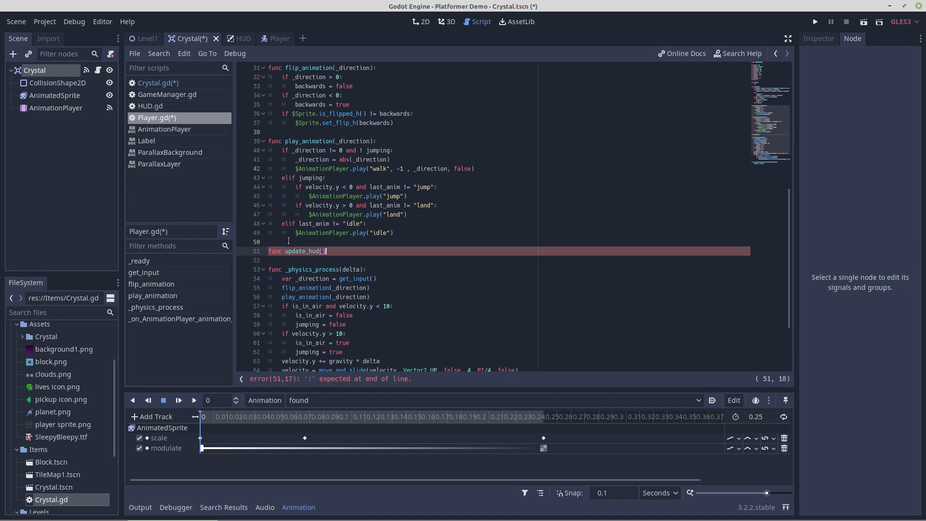
text(:)
key(Return)
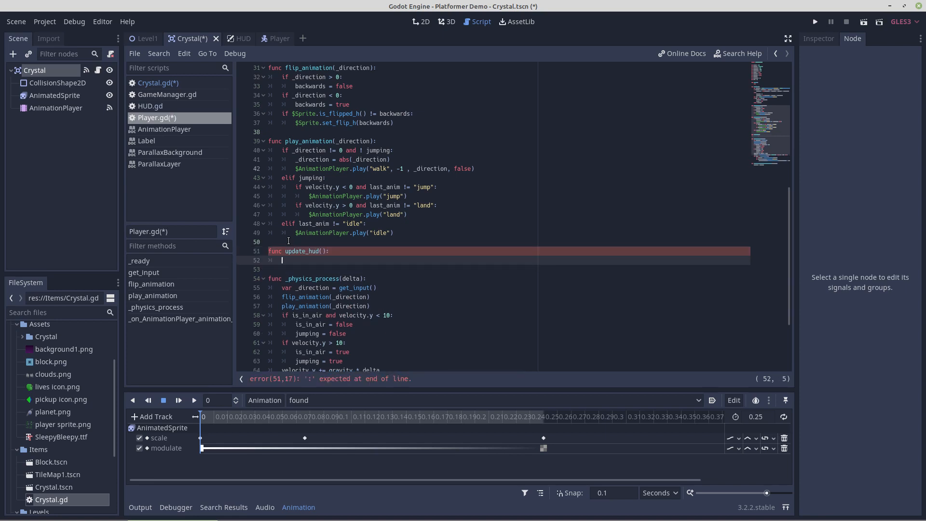
Step: Make the player's update_hud() function call $HUD.update_hud(), and check the matching function in HUD.gd
text(#HUD)
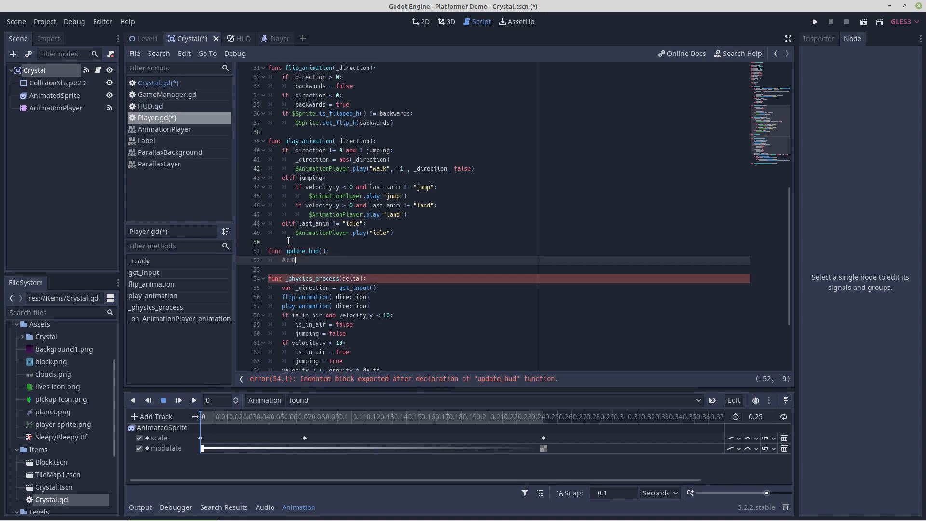
key(BackSpace)
key(BackSpace)
key(BackSpace)
key(BackSpace)
text($HUD.up)
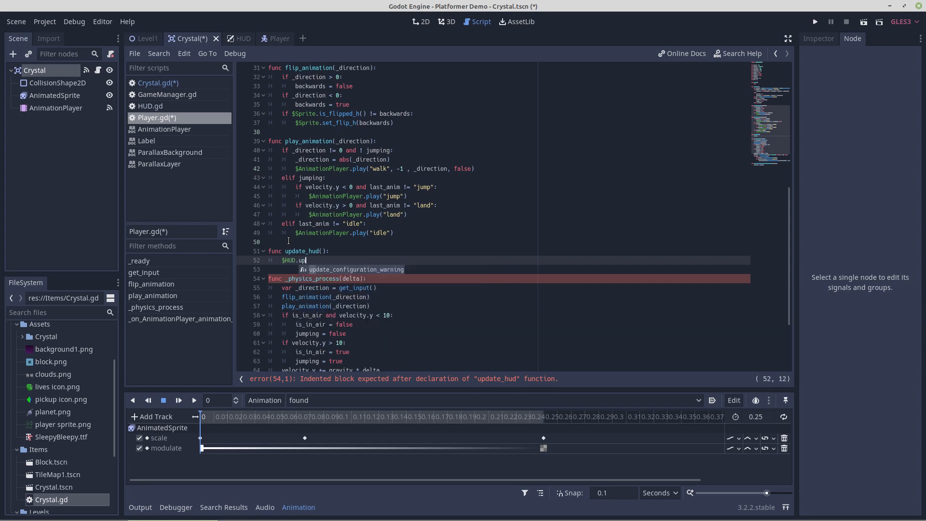
text(date_hud()
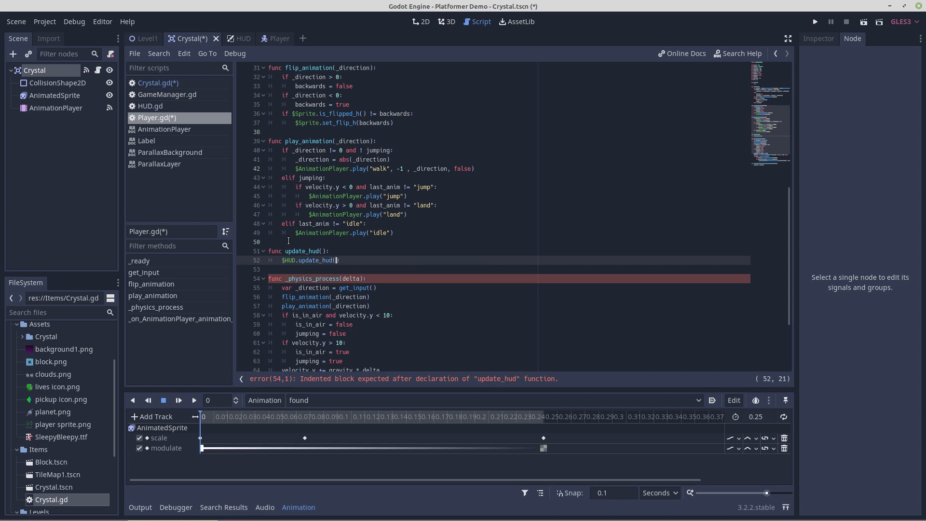
text())
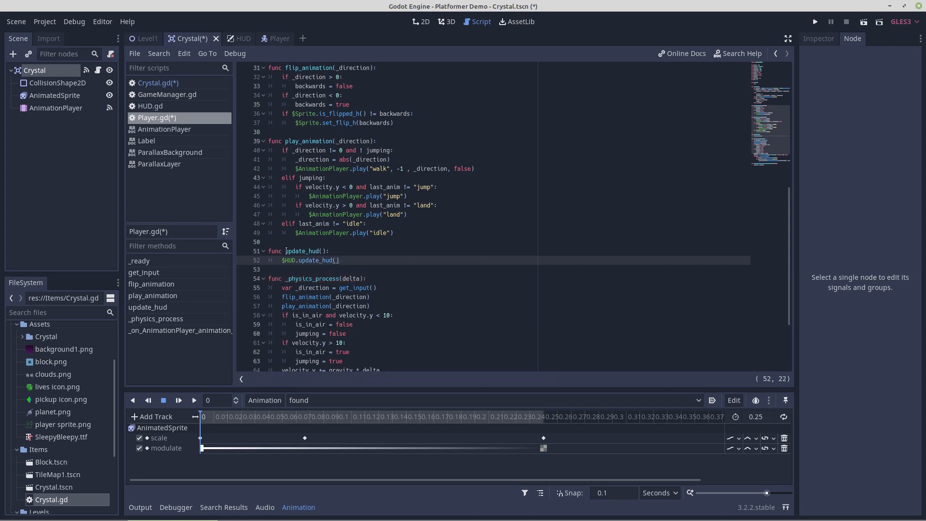
click(150, 106)
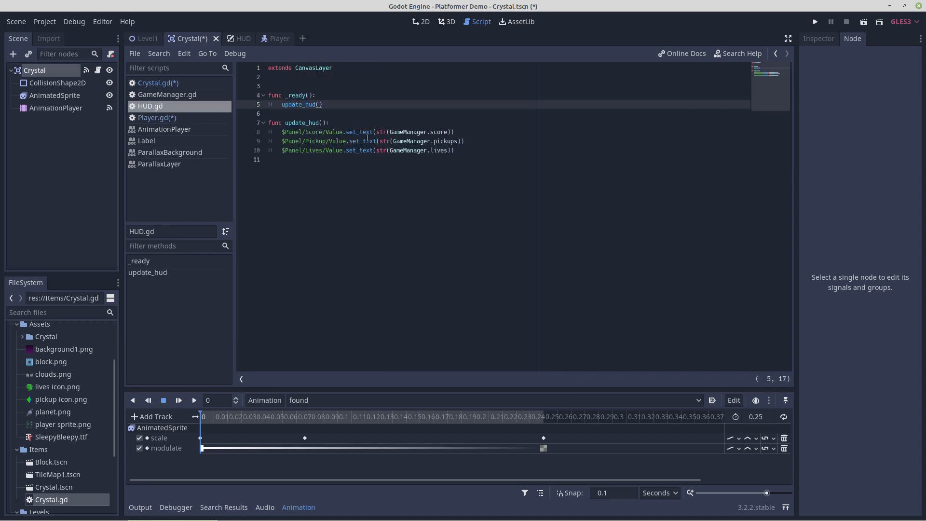
click(165, 119)
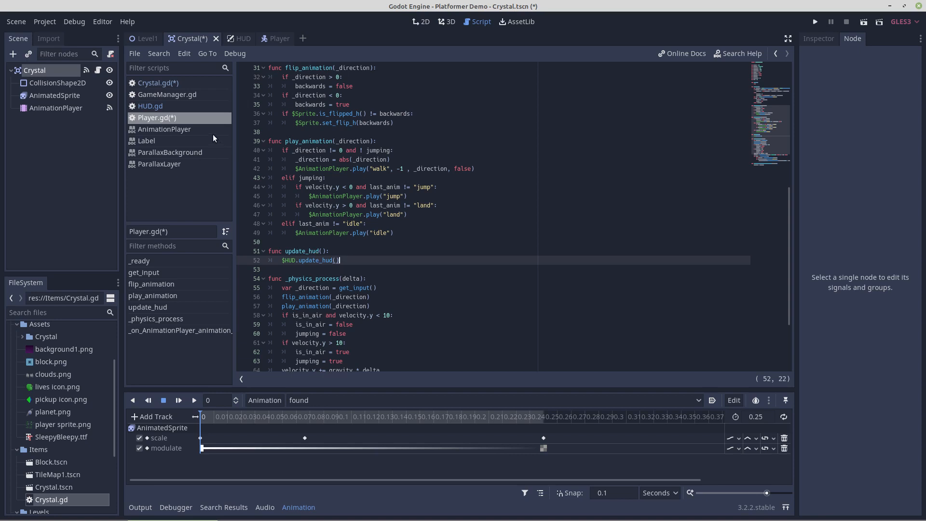
Step: In Crystal.gd, add $AnimationPlayer.play("found") after body.update_hud() inside the player condition
click(146, 83)
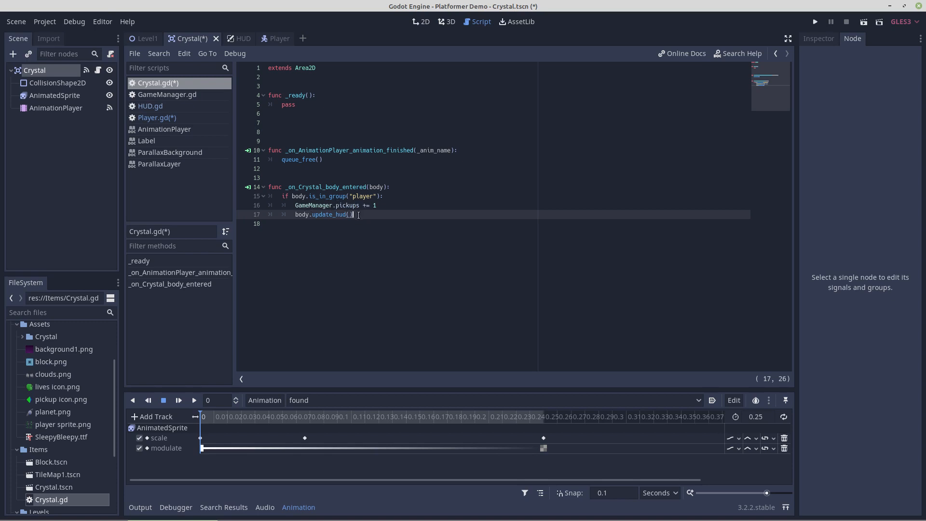
key(Return)
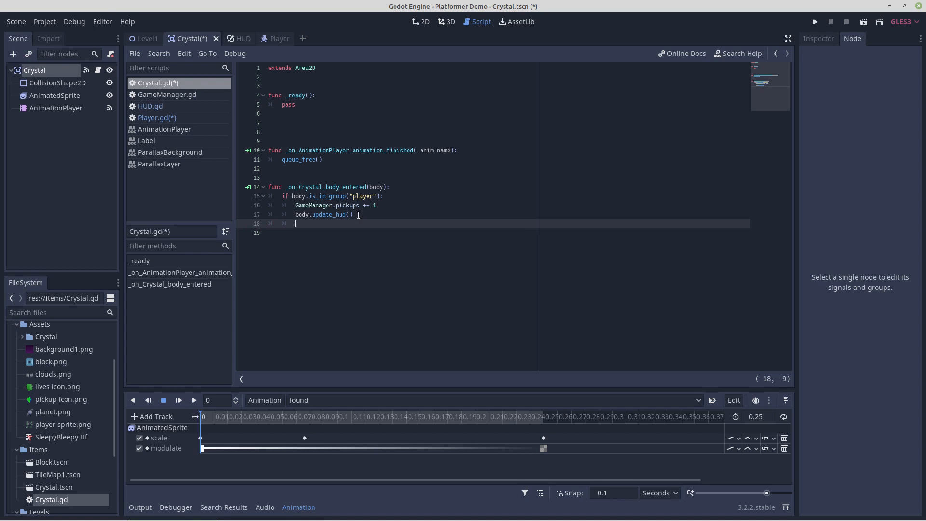
text($)
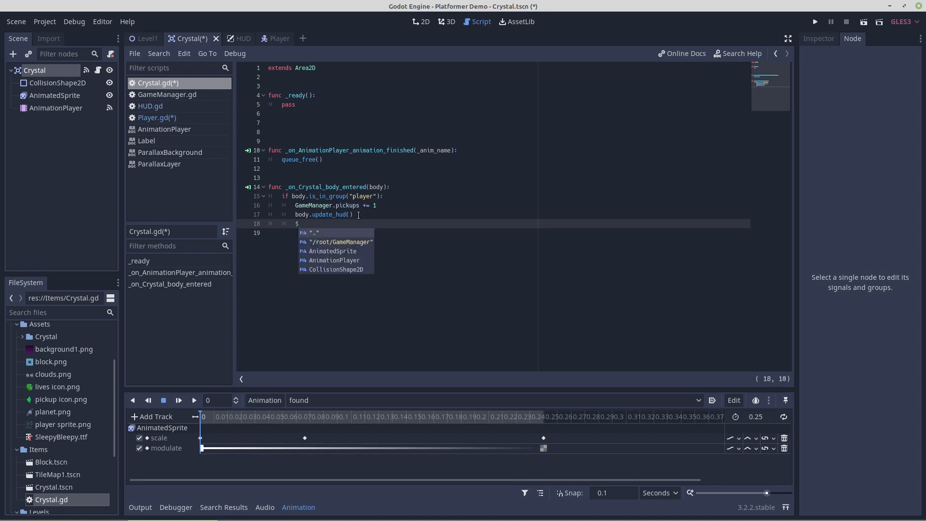
text(A,)
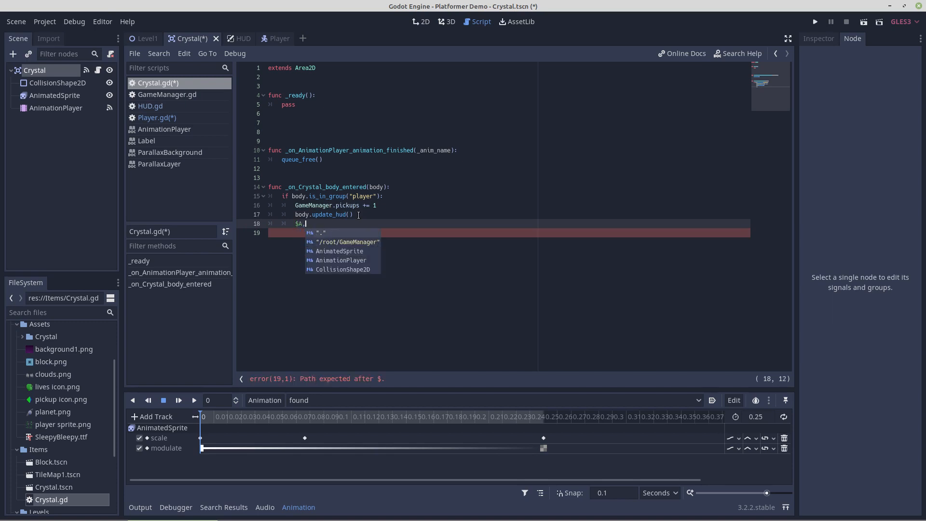
key(BackSpace)
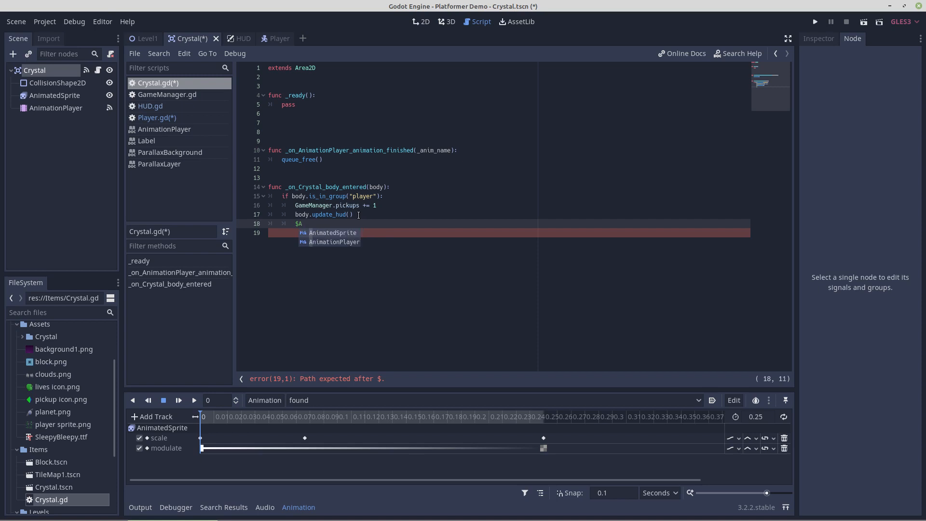
text(n)
key(Down)
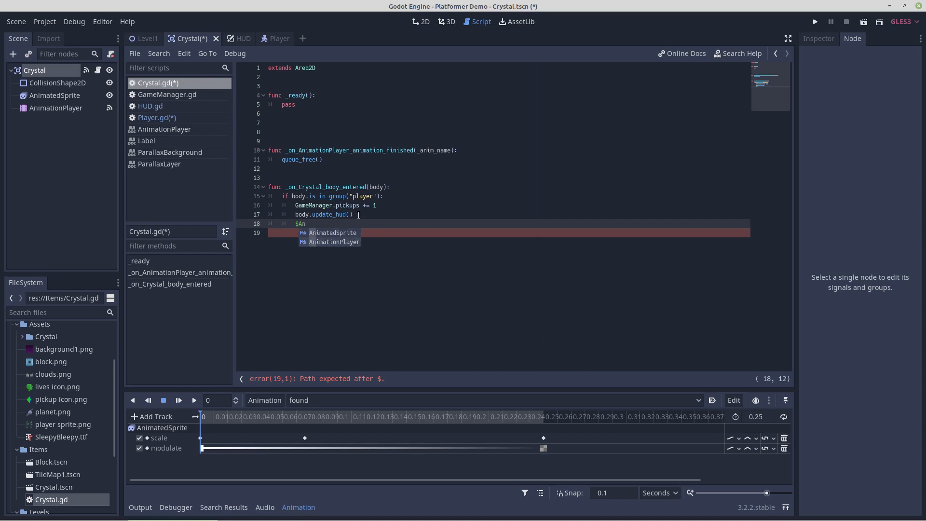
key(Return)
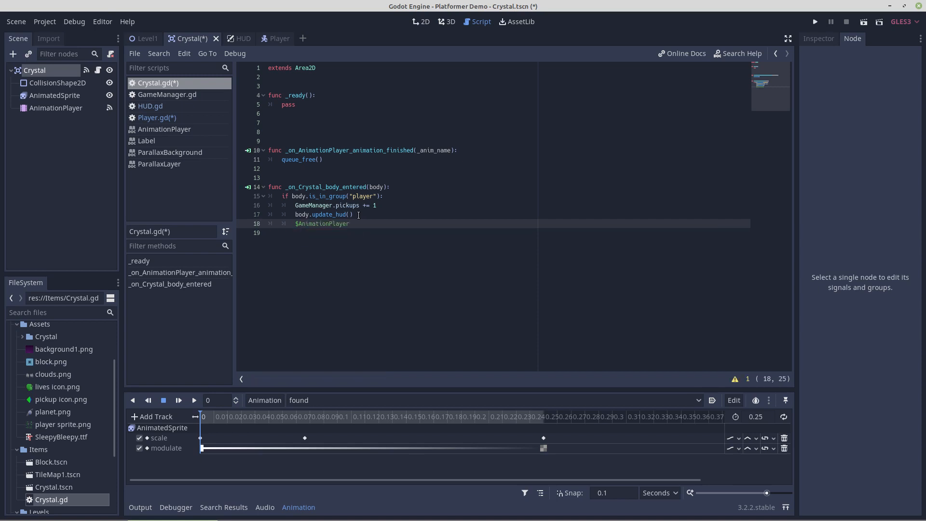
text(.pl)
key(Return)
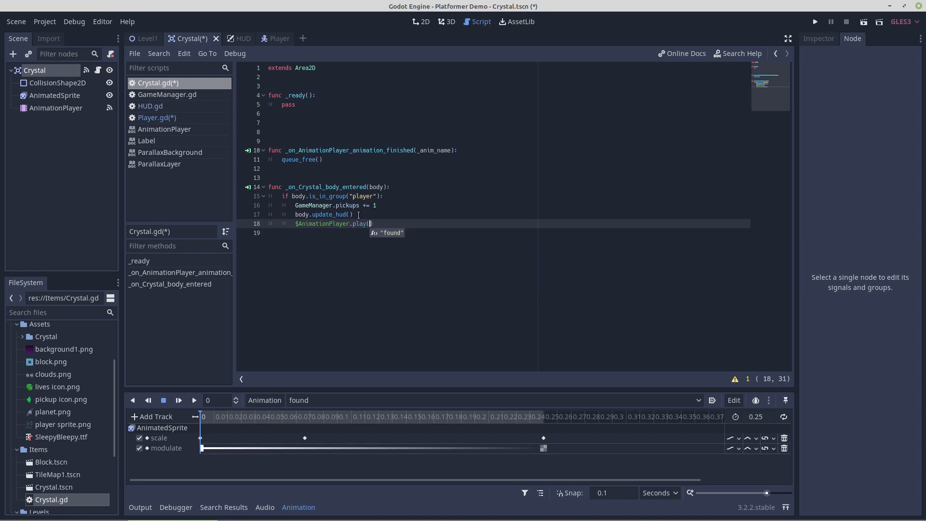
key(Return)
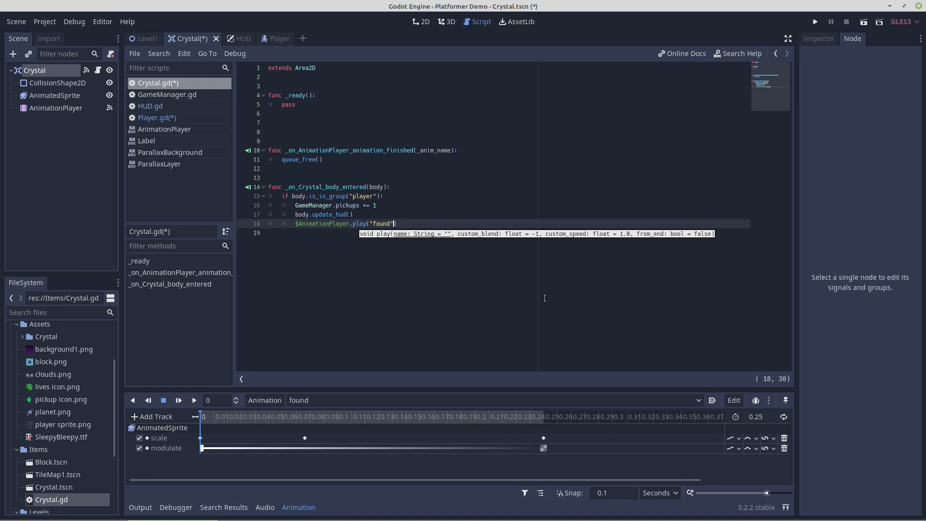
mouse_move(749, 520)
click(803, 514)
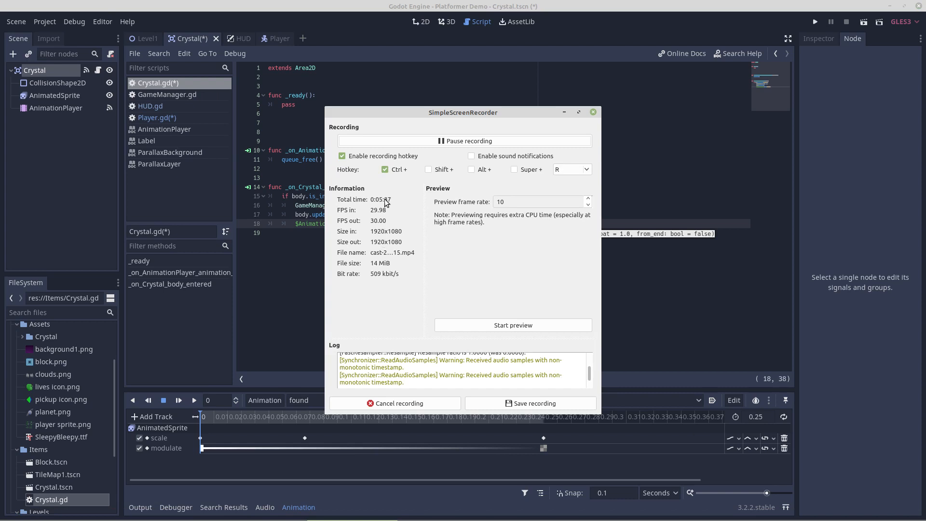
click(557, 11)
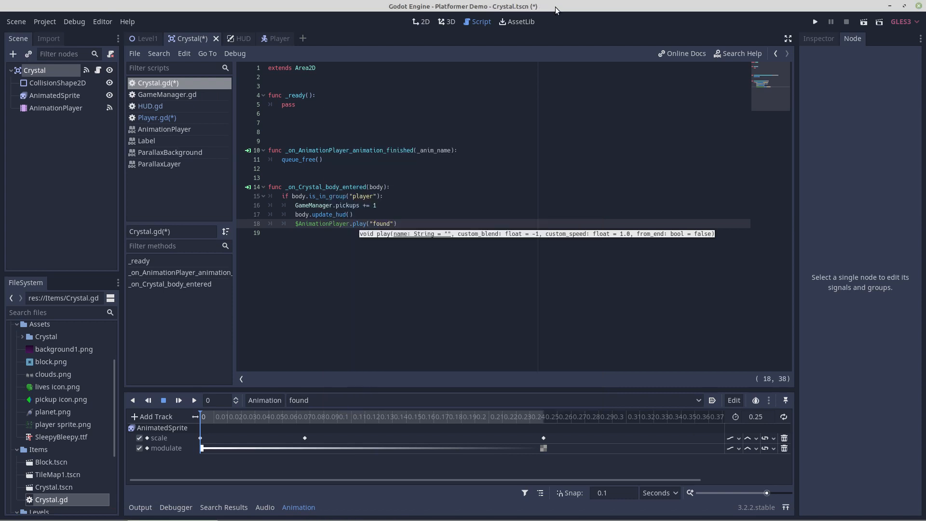
Step: Launch Audacity and dismiss its welcome dialog
mouse_move(194, 519)
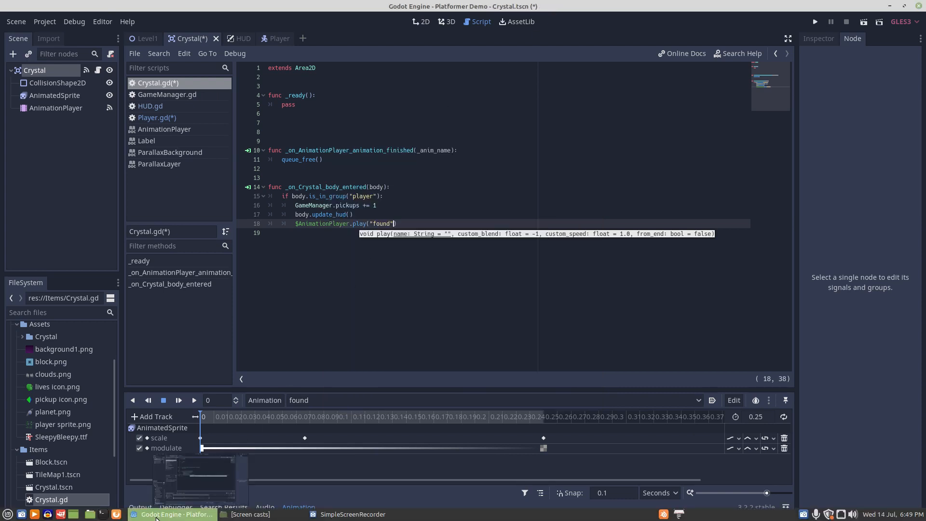
click(50, 515)
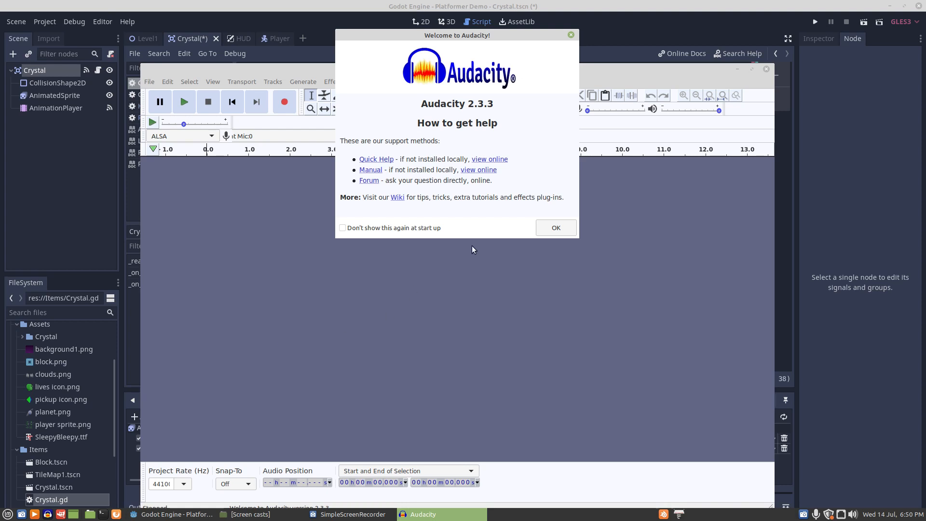
click(546, 230)
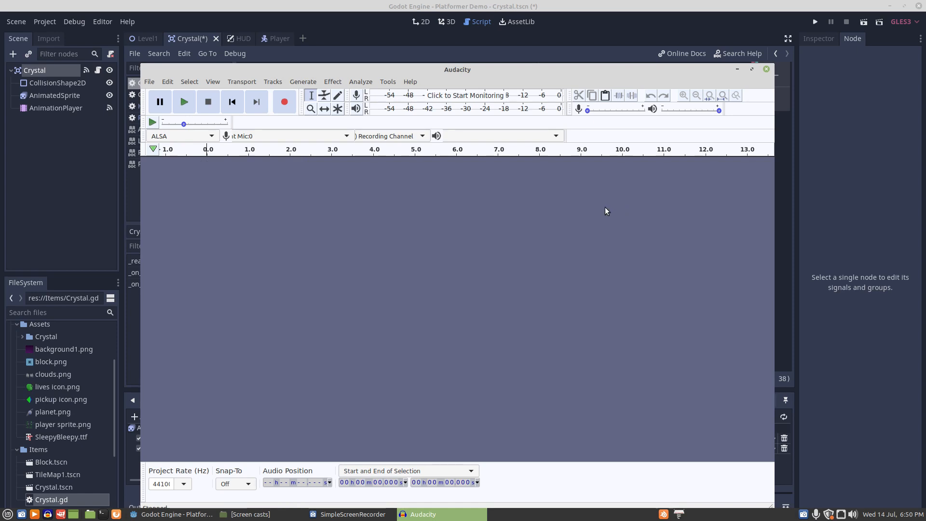
Step: Preview and generate a Pluck sound with MIDI pitch 110, gradual fade-out and a duration of 0.300 seconds
click(304, 82)
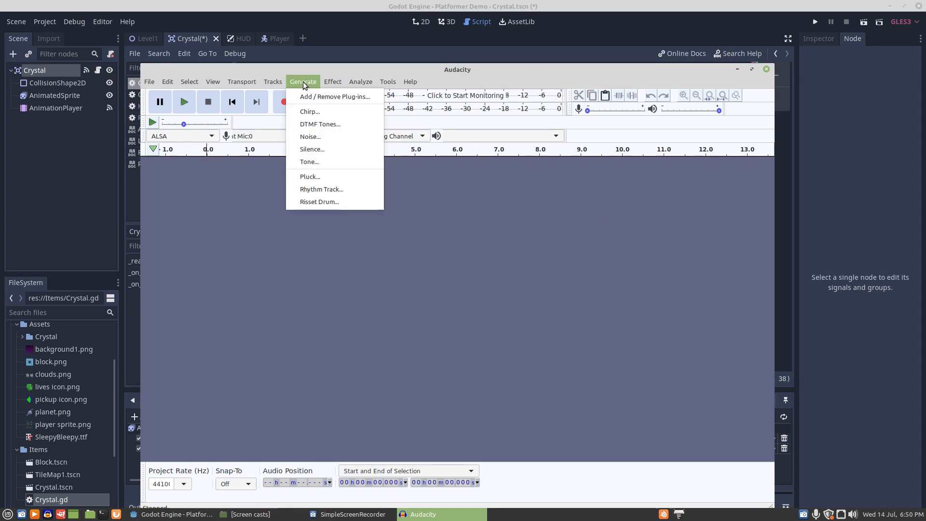
click(306, 177)
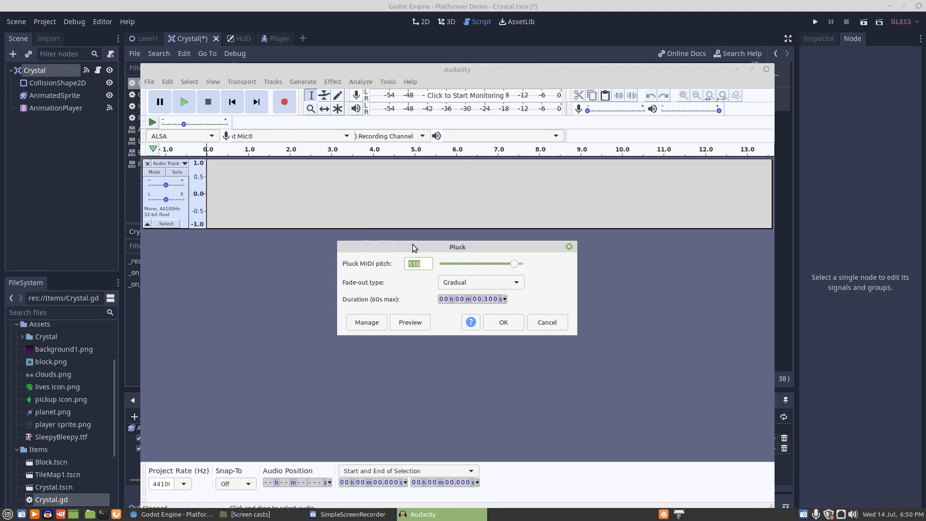
click(411, 322)
click(853, 514)
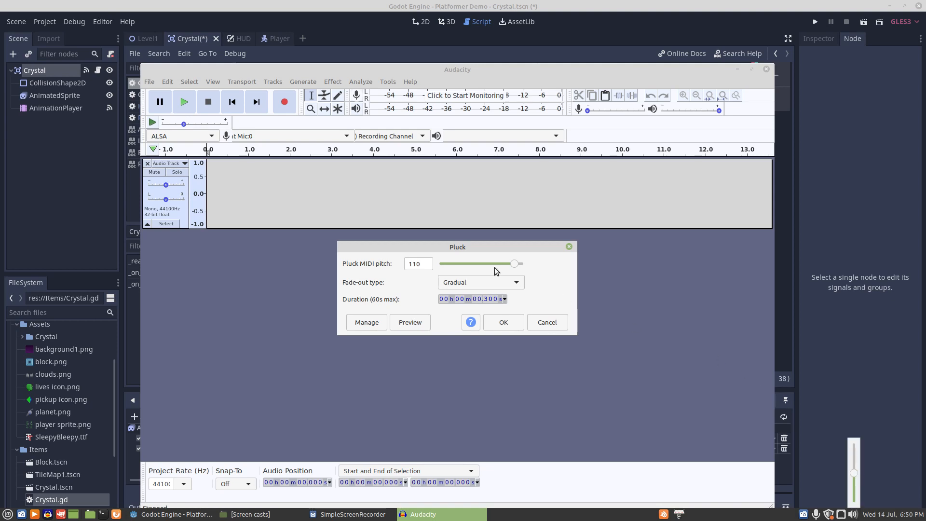
click(415, 323)
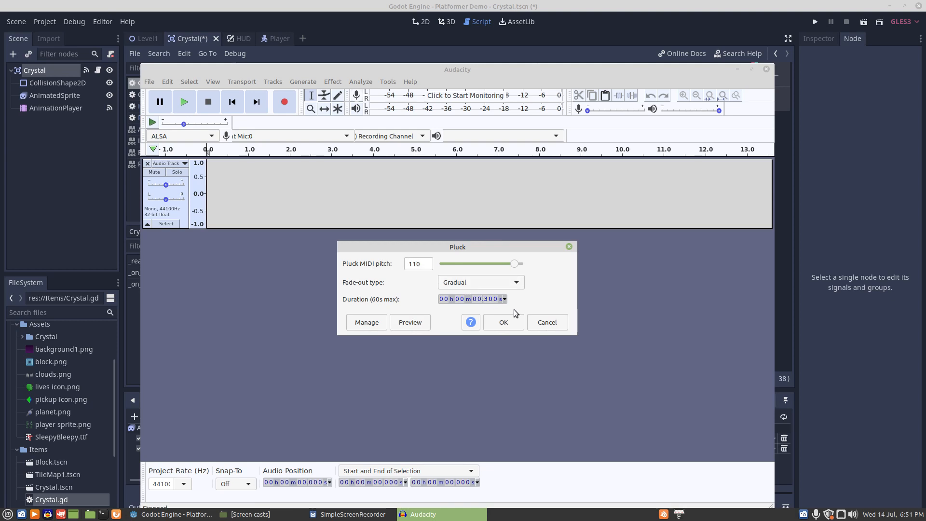
click(503, 321)
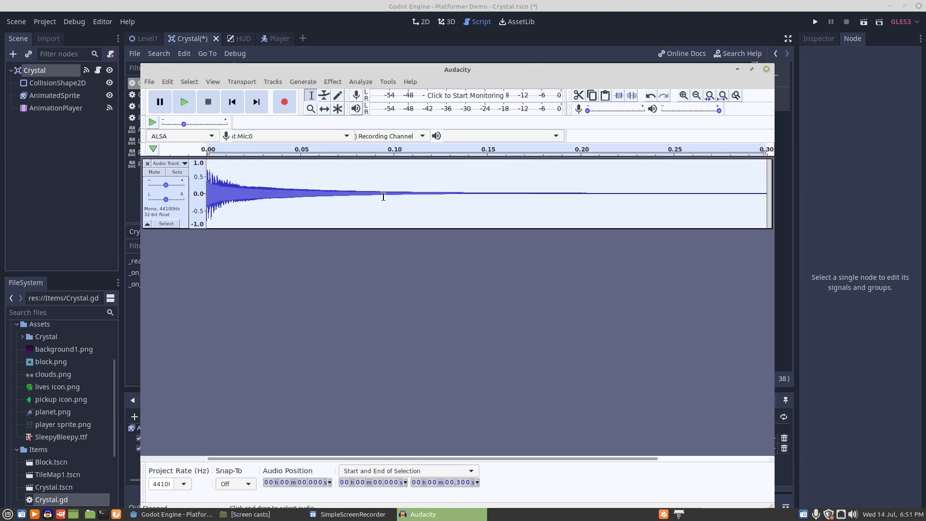
Step: Preview and apply the Paulstretch effect to the pluck with stretch factor 1.5 and time resolution 0.09 seconds
click(333, 83)
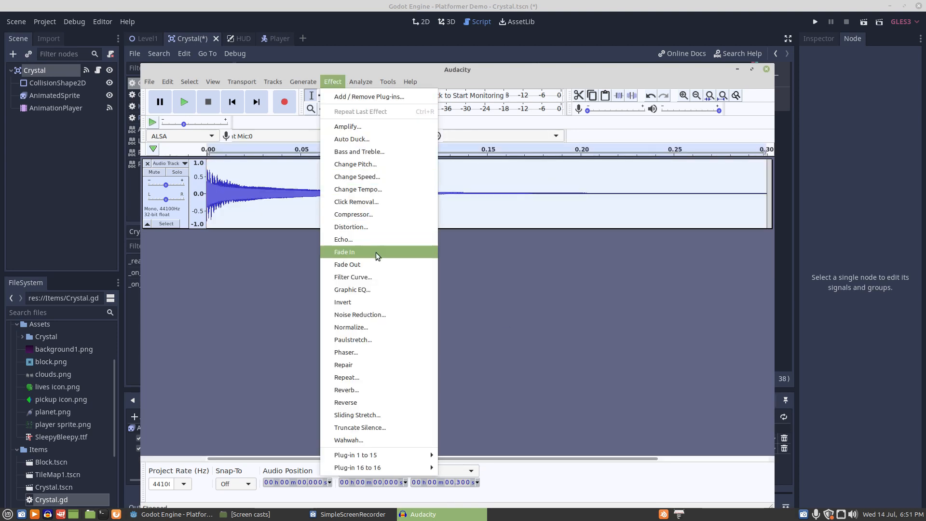
click(354, 341)
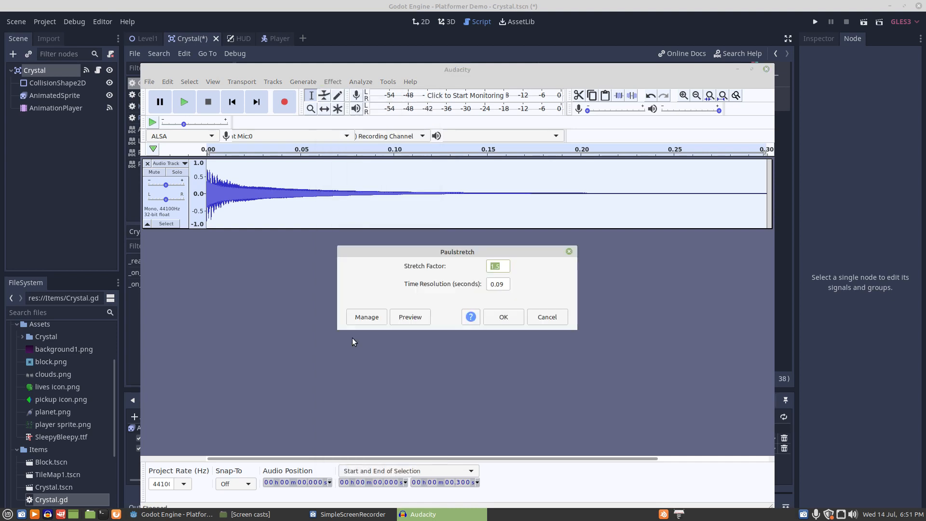
click(410, 317)
click(504, 317)
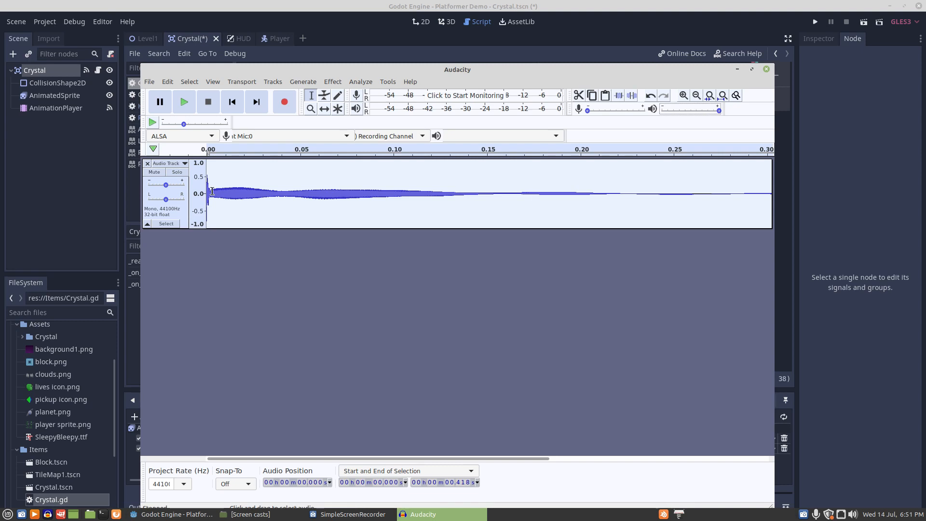
Step: Fade in the first 0.003 seconds of the track, and play back the whole sound
drag(211, 192, 201, 190)
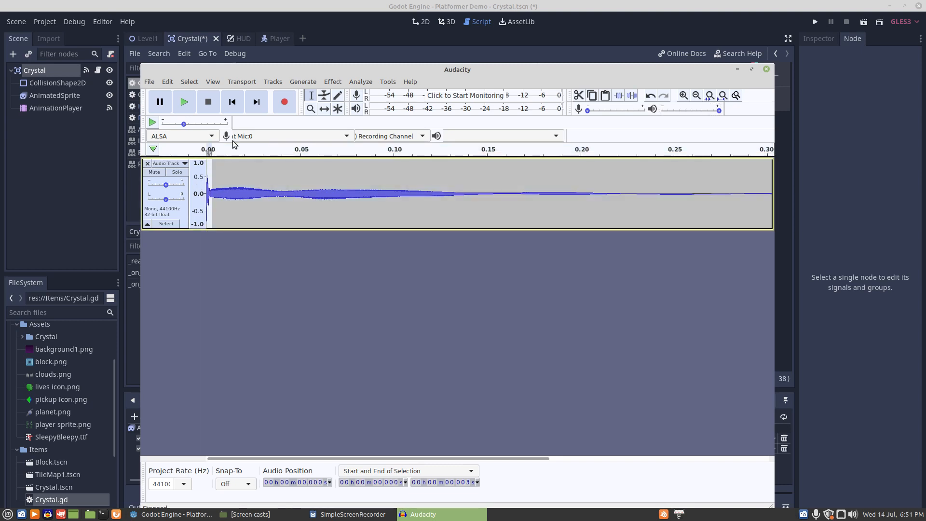
click(337, 83)
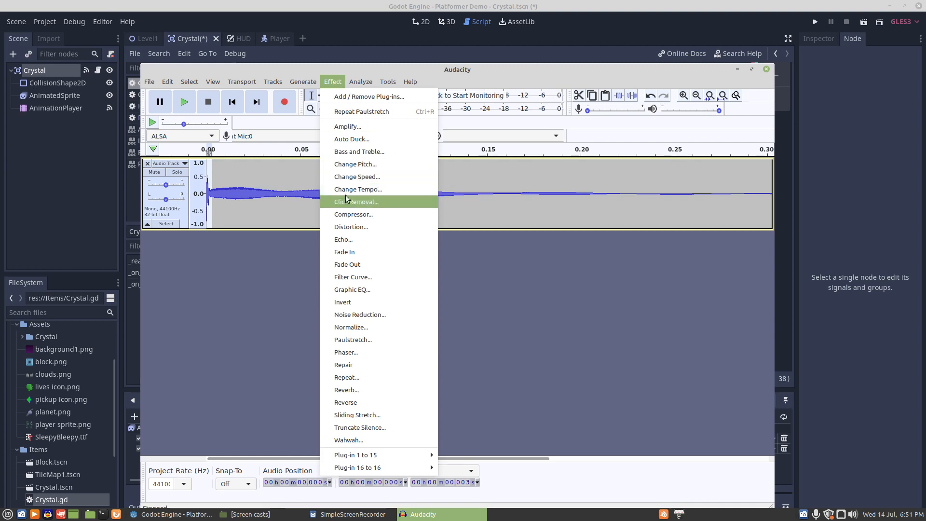
click(348, 253)
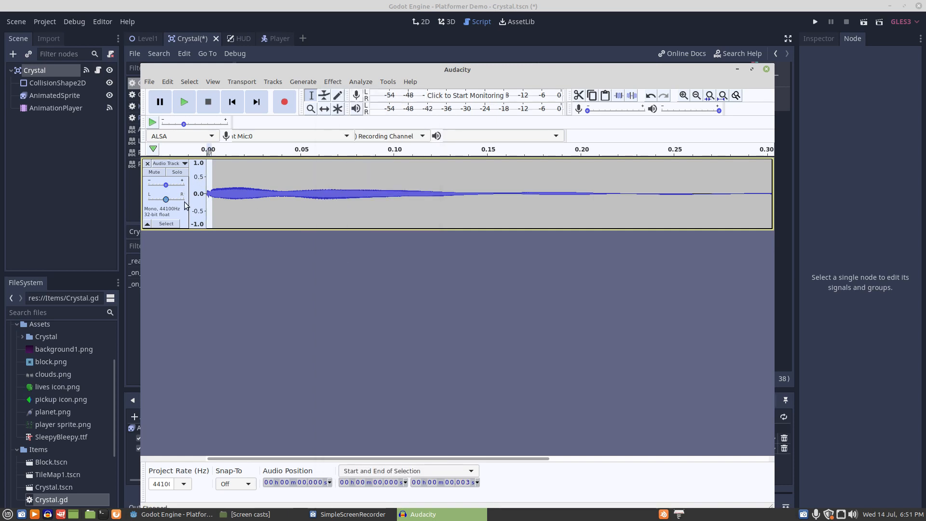
key(ctrl+a)
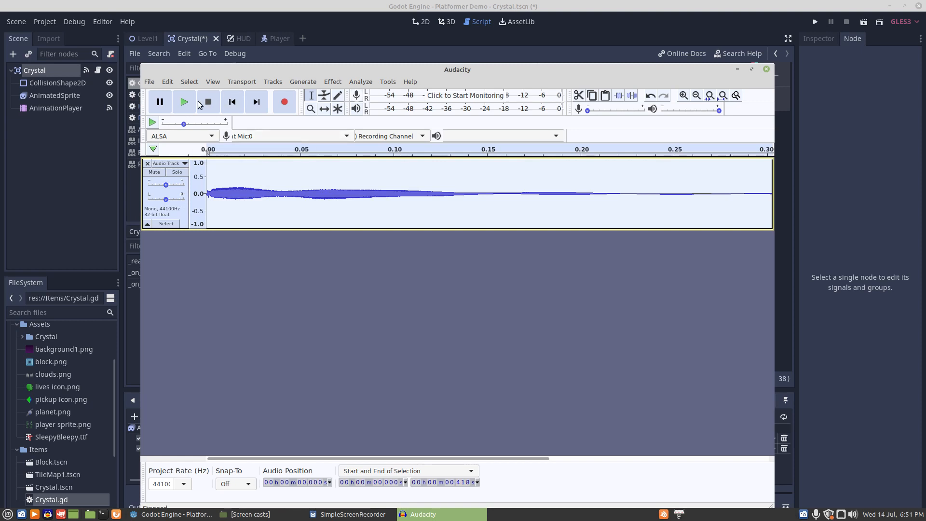
click(183, 103)
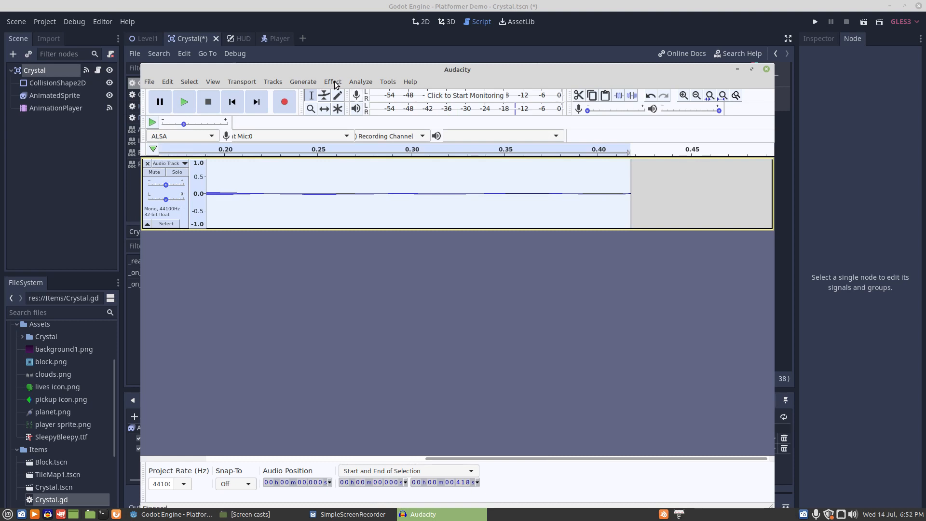
Step: Preview and apply the Echo effect to the whole sound with a delay time of 0.05 seconds and a decay factor of 0.8
click(334, 82)
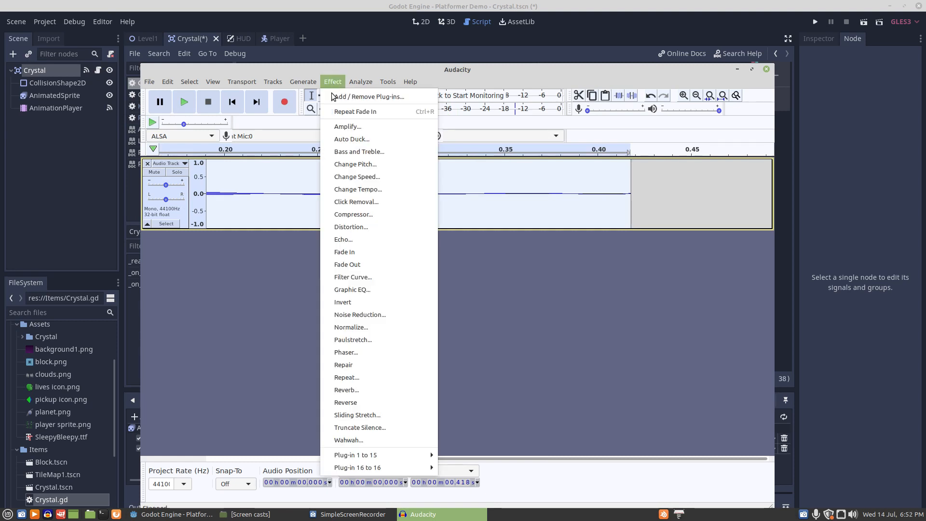
click(346, 240)
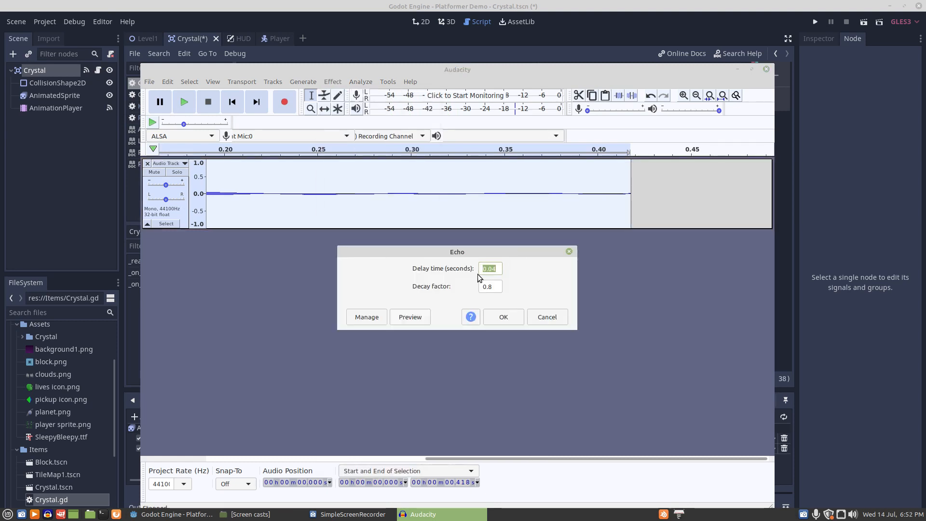
click(496, 271)
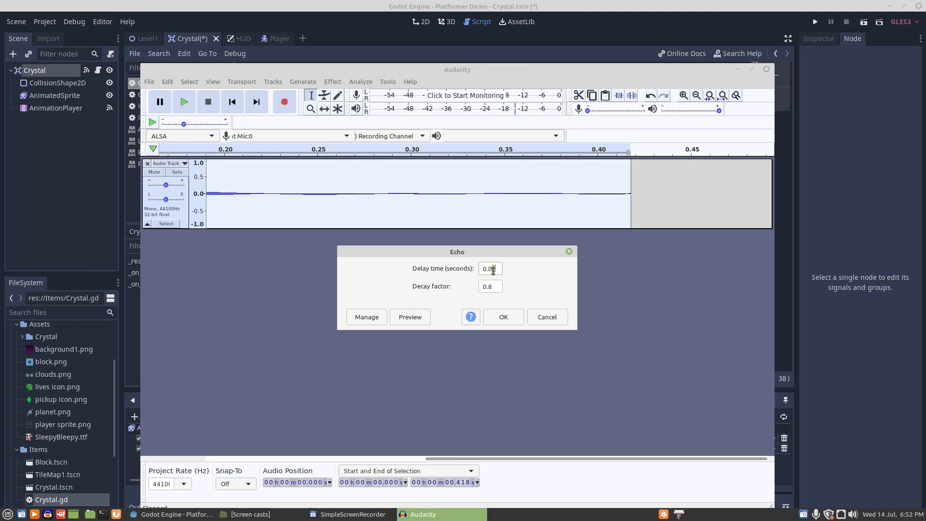
click(409, 318)
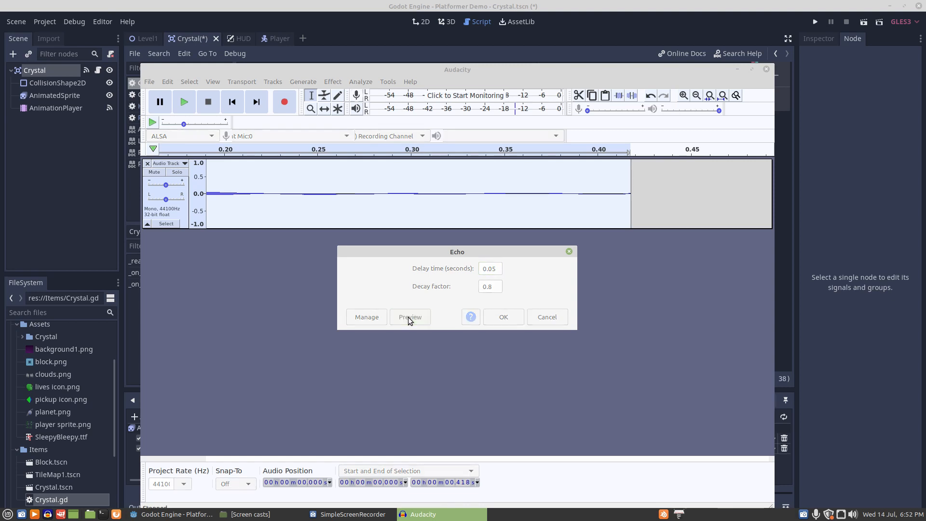
click(409, 317)
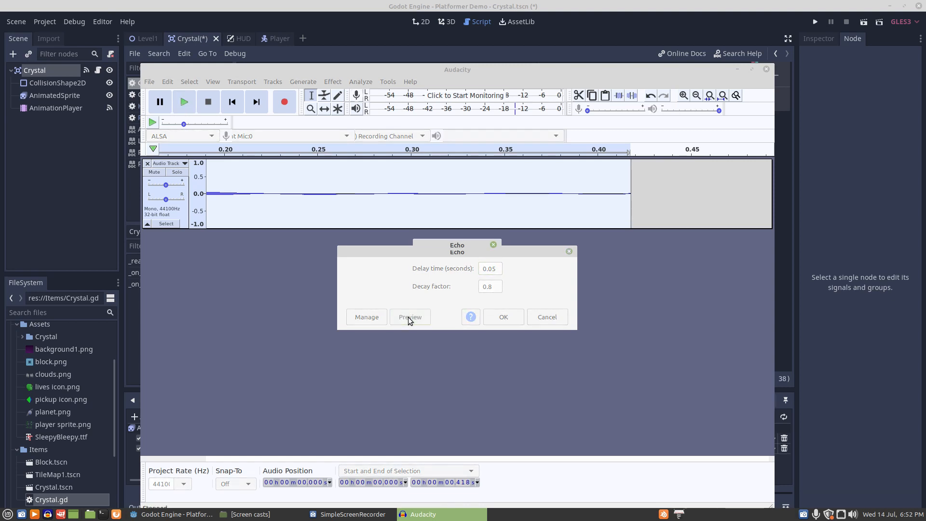
click(500, 318)
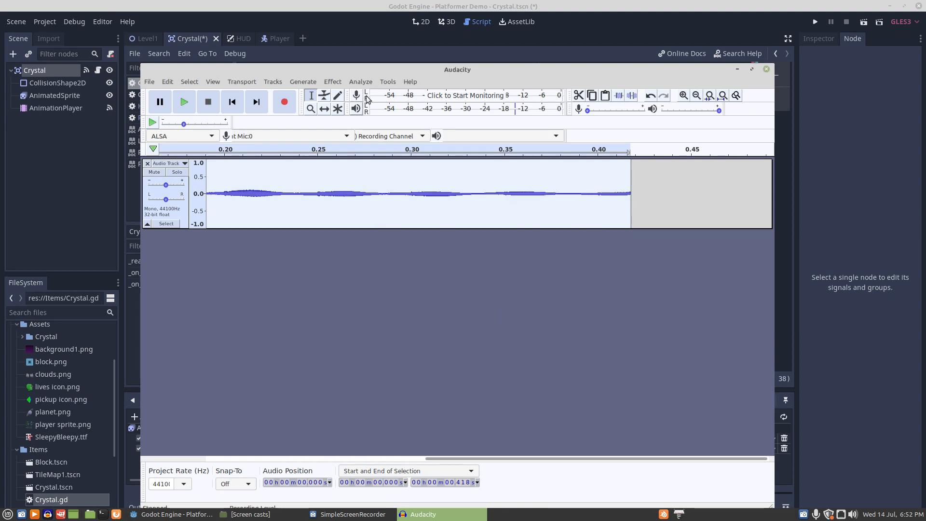
Step: Apply Fade Out and Normalize with DC offset removal and -1.0 dB peak amplitude to the whole sound, and play the result
click(332, 82)
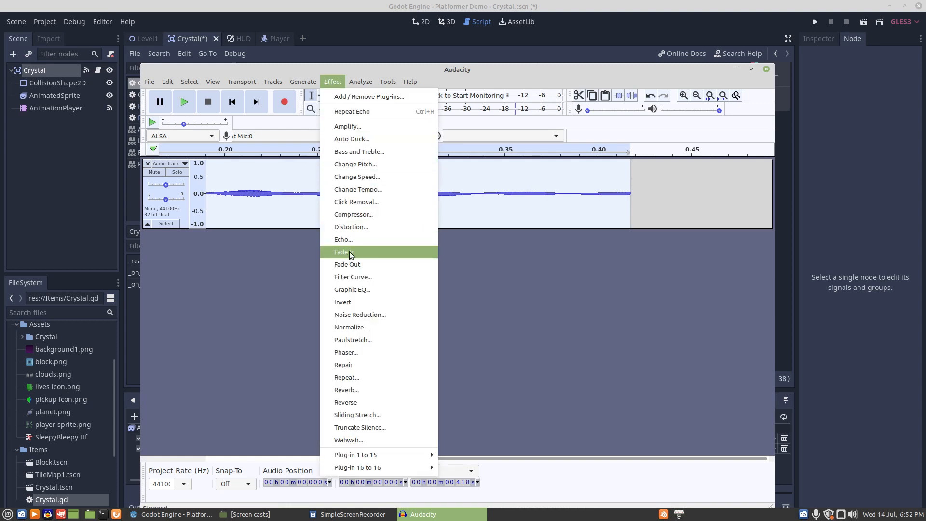
click(350, 264)
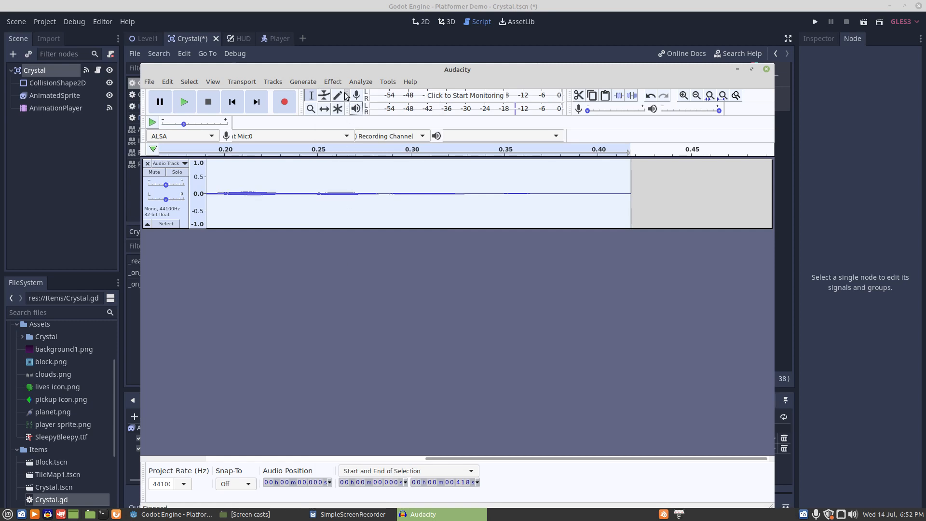
click(333, 82)
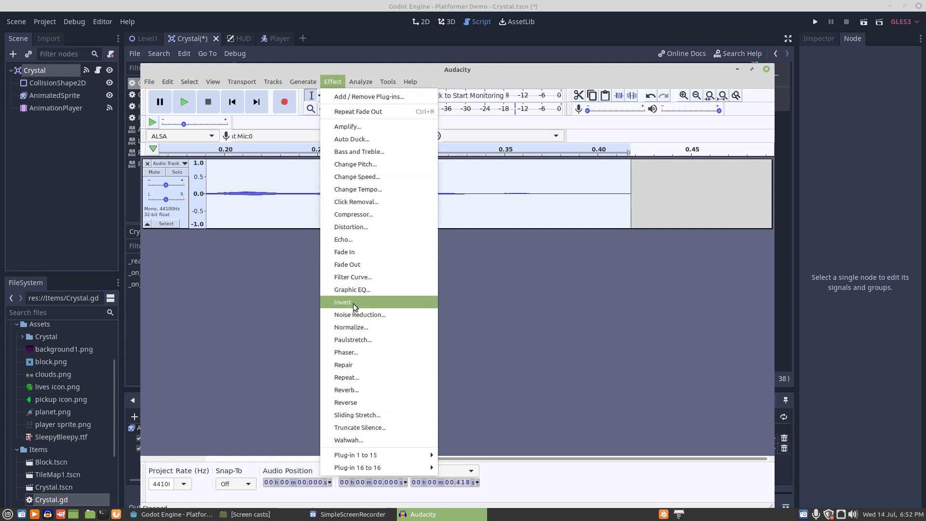
click(354, 328)
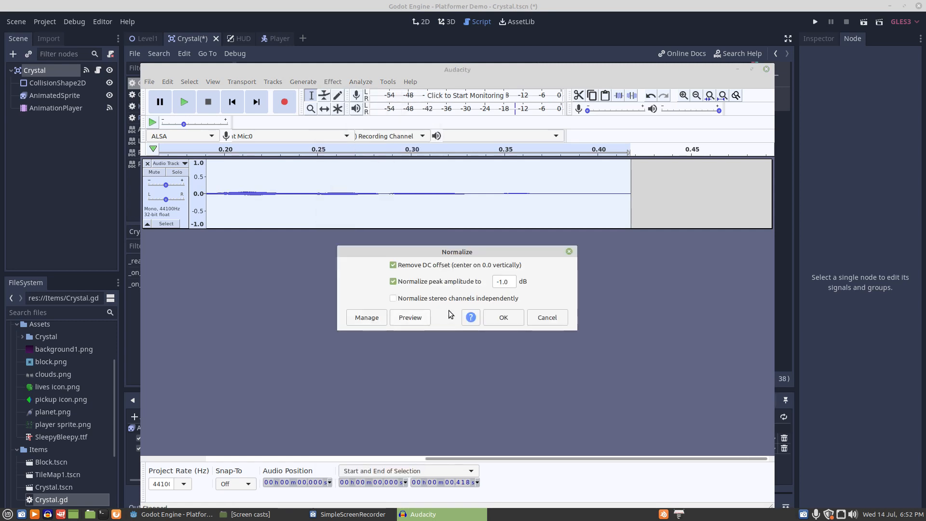
click(504, 317)
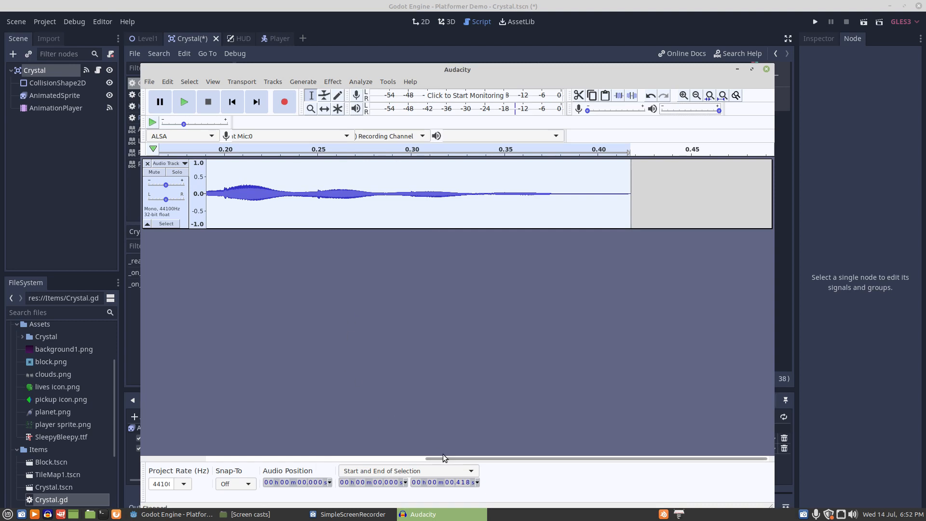
drag(444, 457, 191, 459)
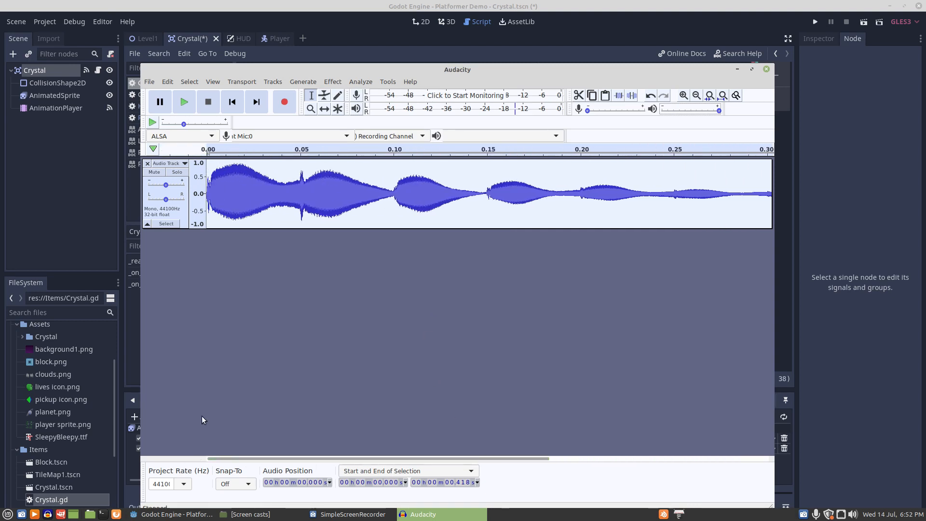
click(184, 107)
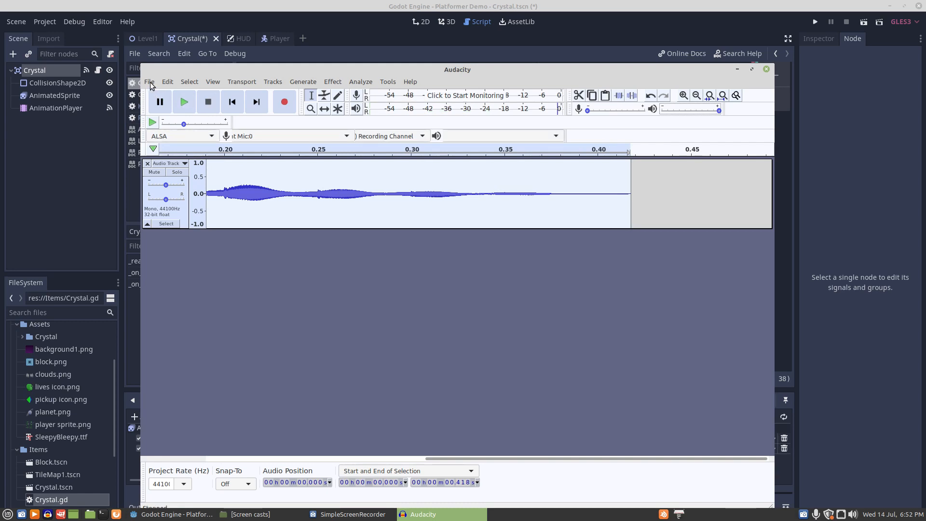
Step: Export the sound as crystal.wav in signed 16-bit PCM to Platformer Demo's Assets folder, and close Audacity without saving the project
click(150, 83)
mouse_move(184, 163)
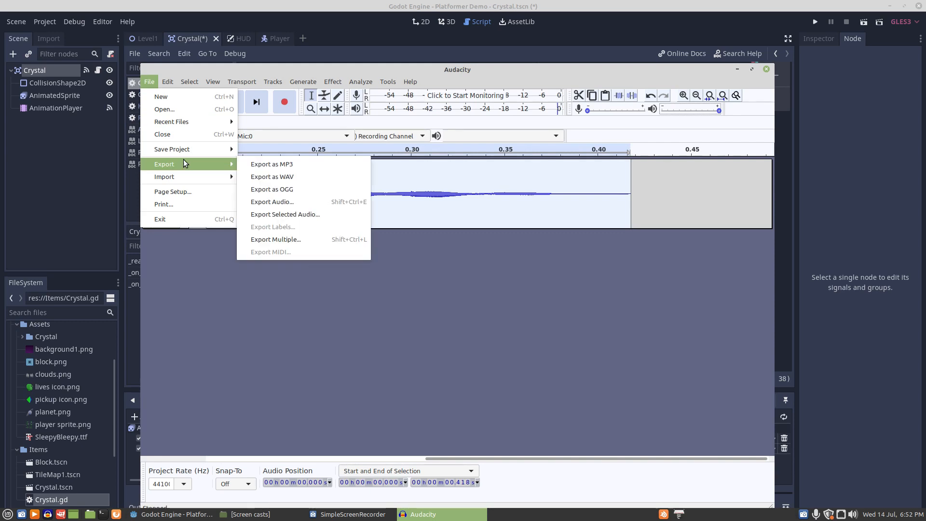
click(267, 178)
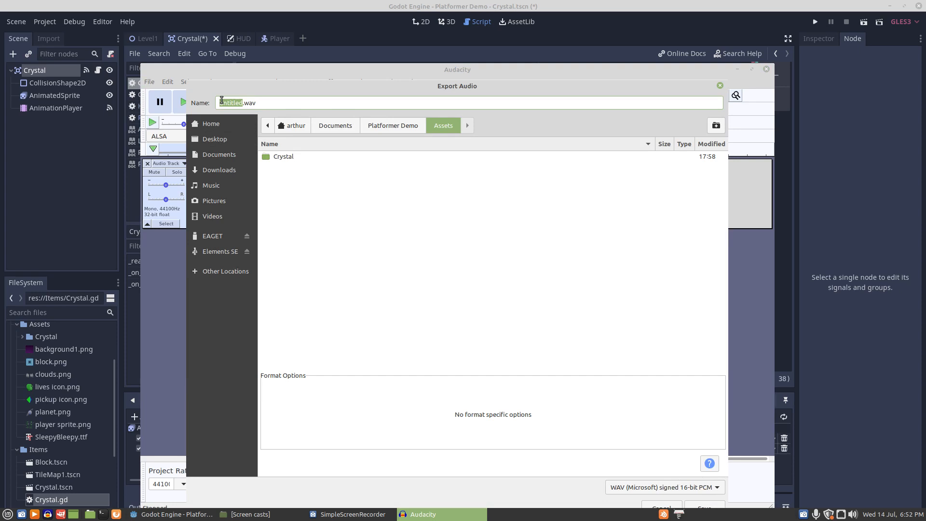
text(crystal)
drag(565, 84, 566, 52)
click(705, 477)
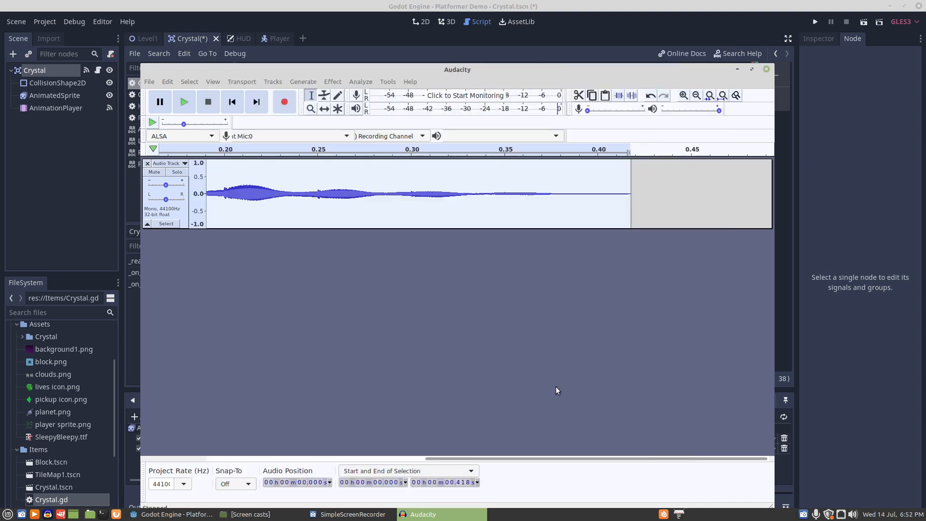
click(470, 364)
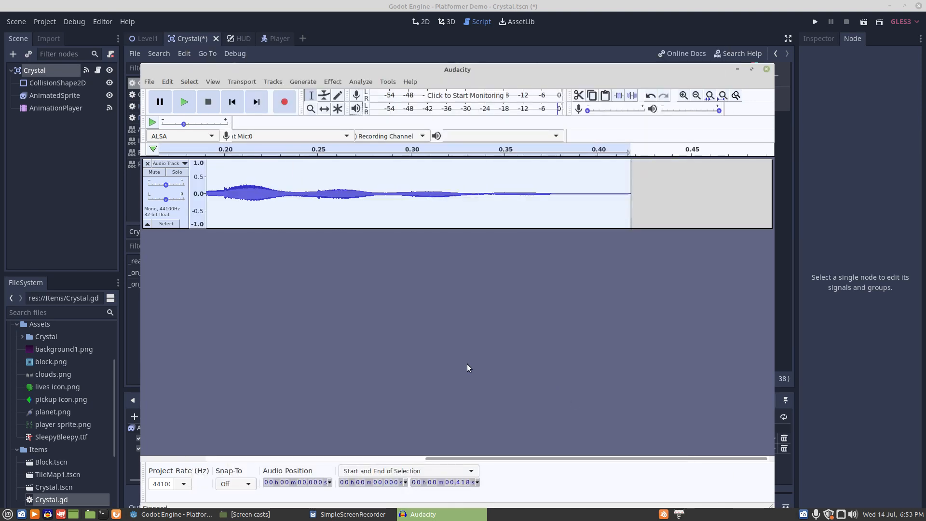
click(767, 69)
click(414, 326)
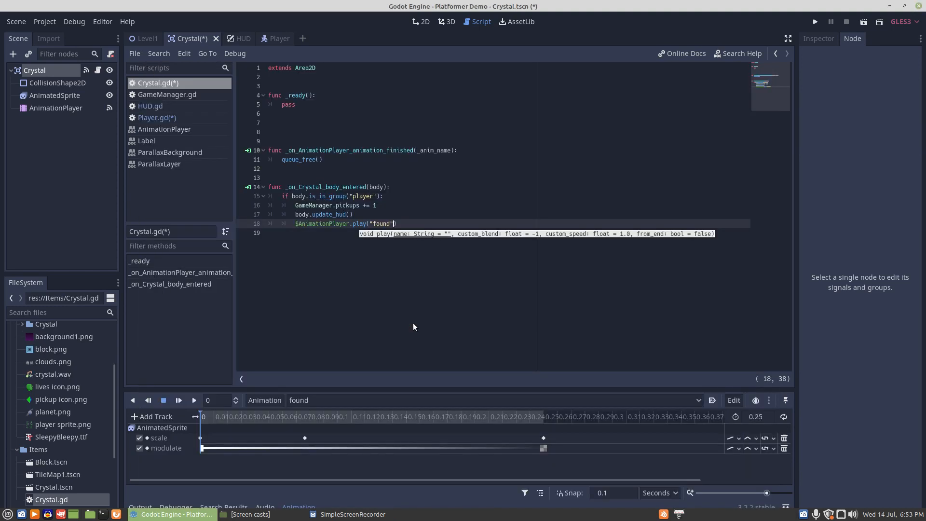
Step: Add an AudioStreamPlayer2D child node to Crystal and assign crystal.wav as its Stream
right_click(29, 71)
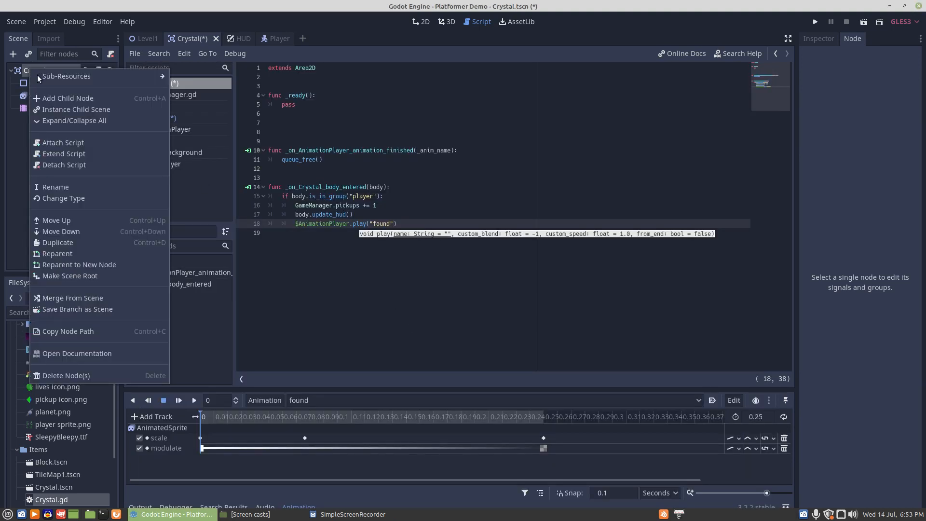
click(64, 100)
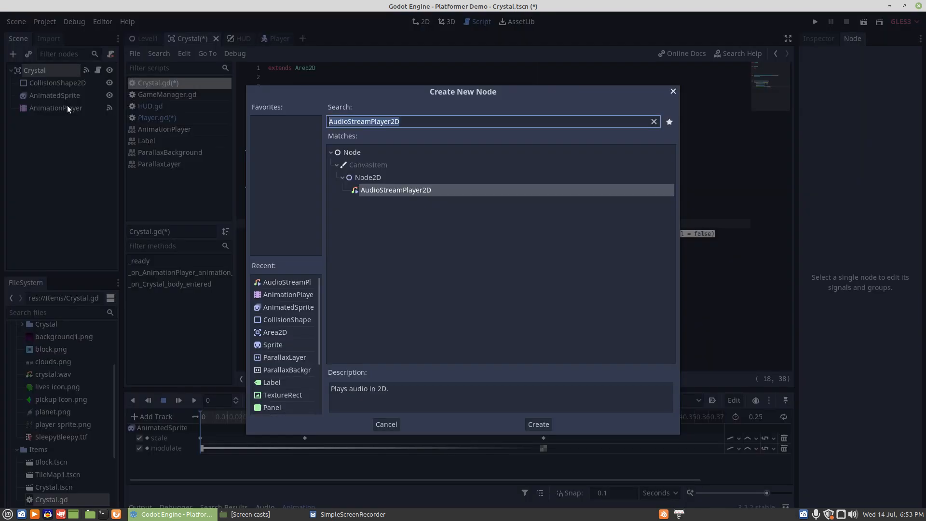
double_click(279, 283)
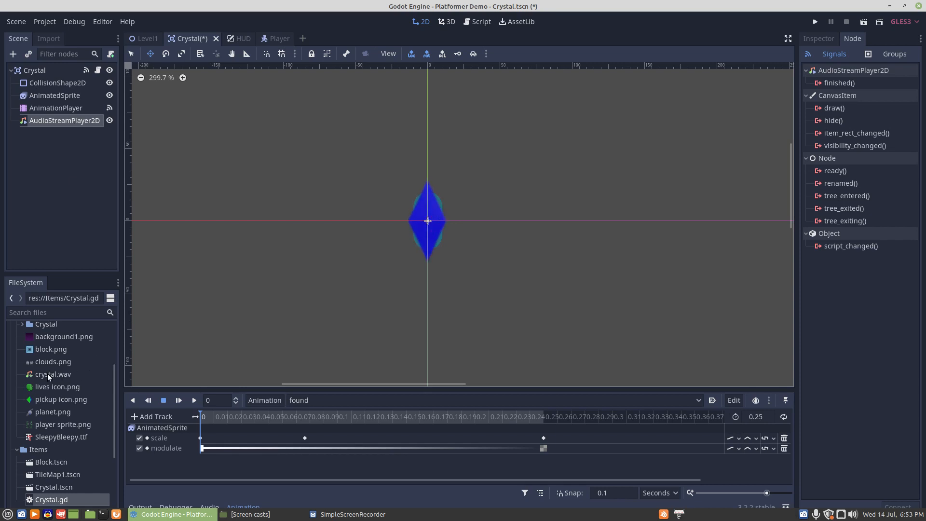
click(818, 39)
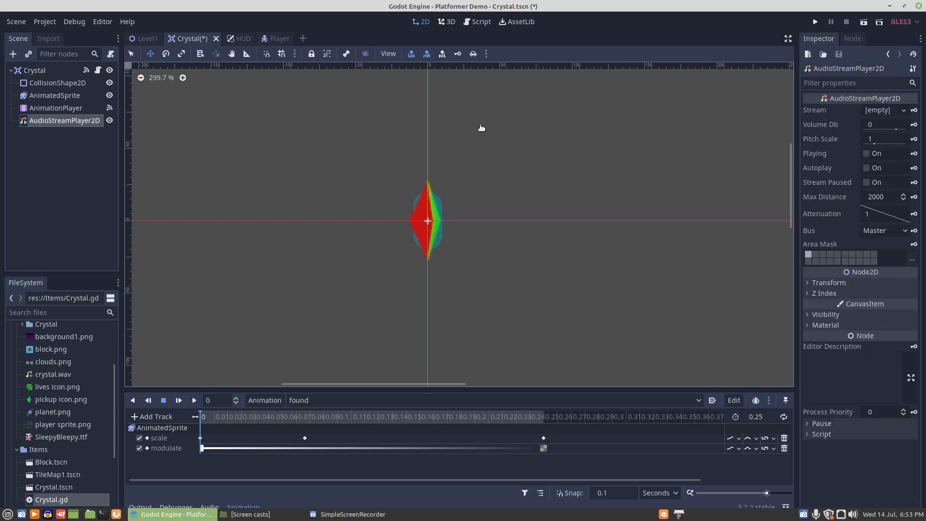
drag(52, 375, 877, 111)
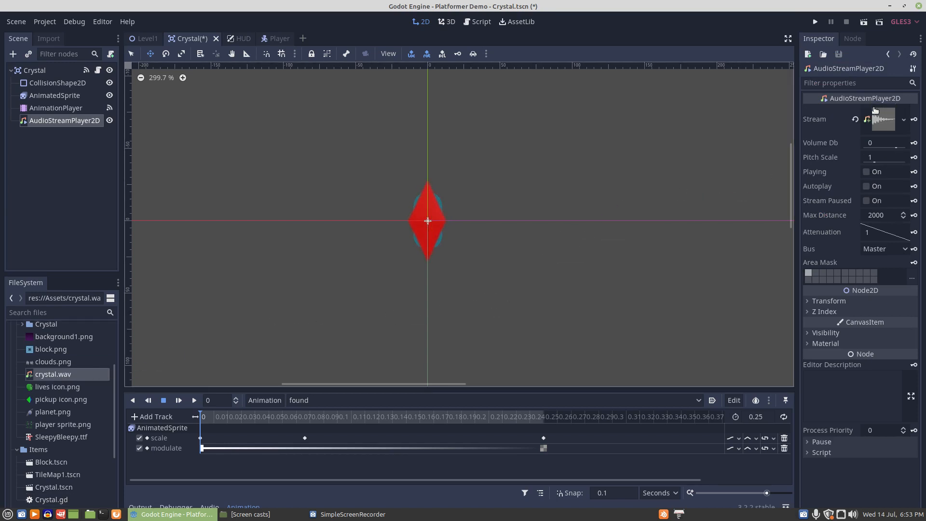
Step: In Crystal.gd, add $AudioStreamPlayer2D.play() after $AnimationPlayer.play("found") inside the player condition
click(478, 22)
click(422, 224)
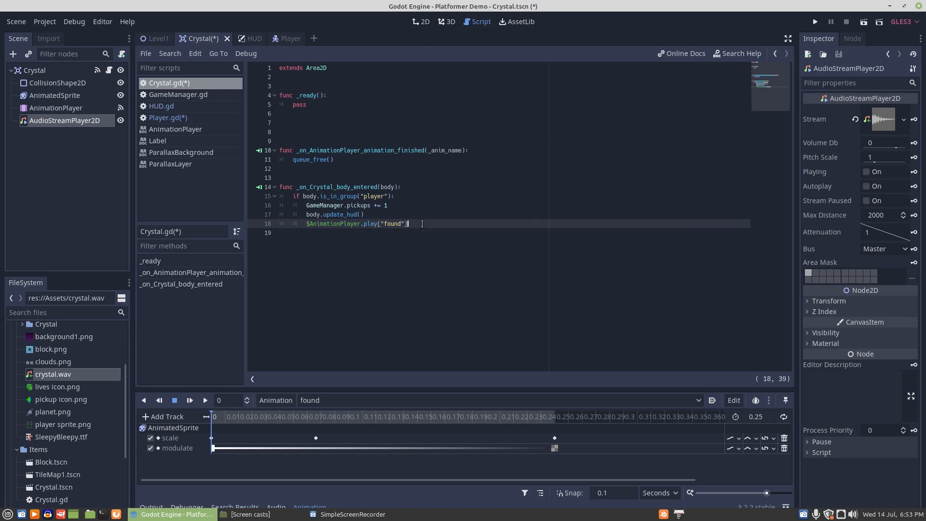
key(Return)
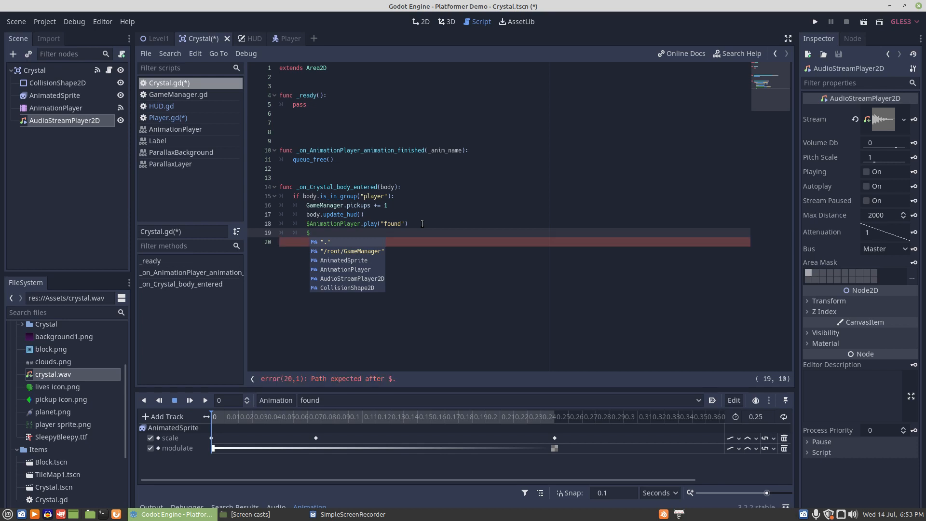
key(Down)
key(Down)
key(Down)
key(Down)
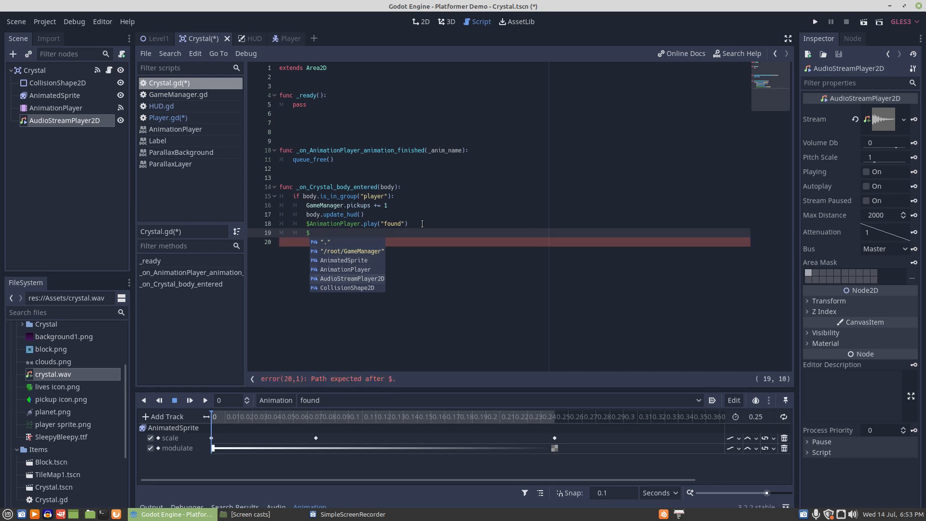
key(Return)
text(.play)
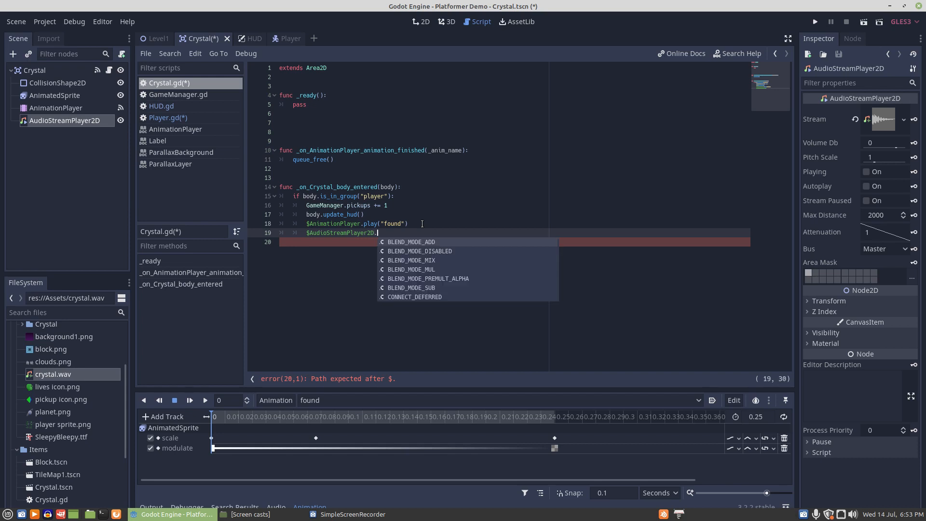
key(Return)
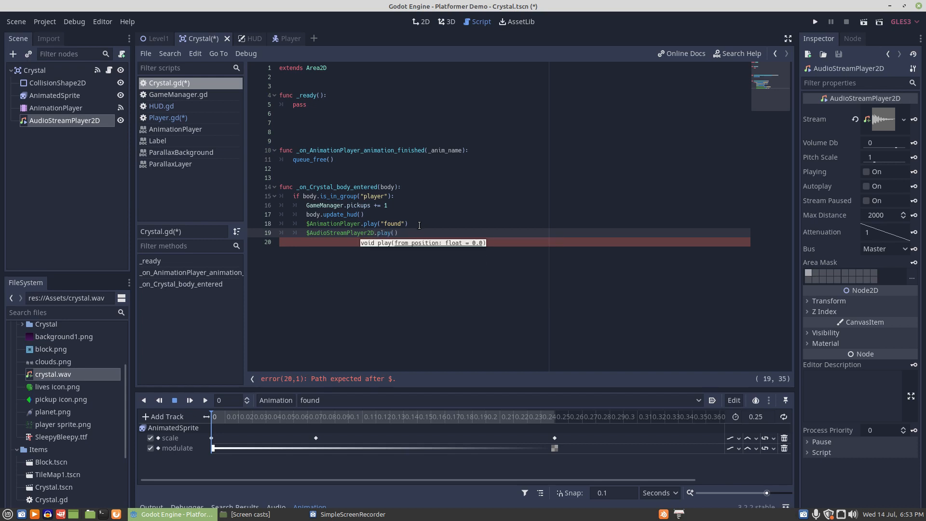
click(406, 236)
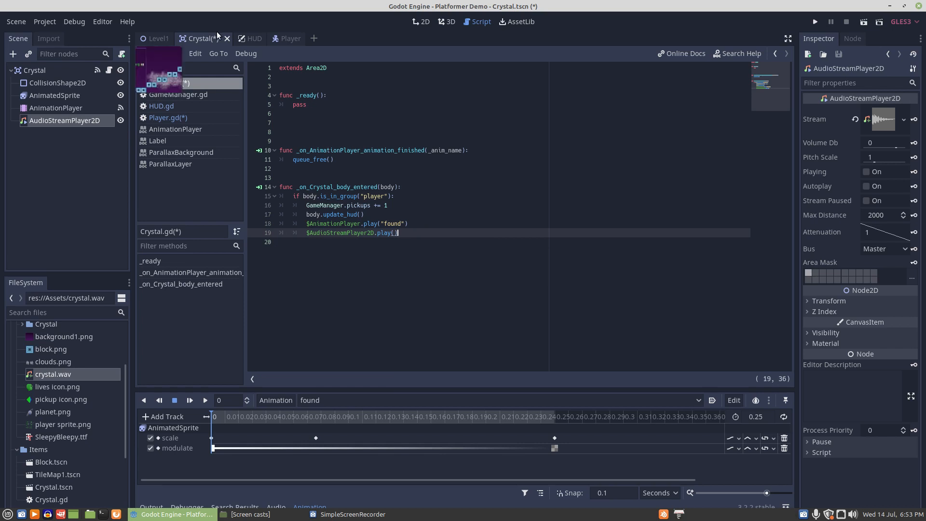
Step: Check that the Player scene's root node belongs to the group name tested in Crystal.gd's body-entered function
click(290, 39)
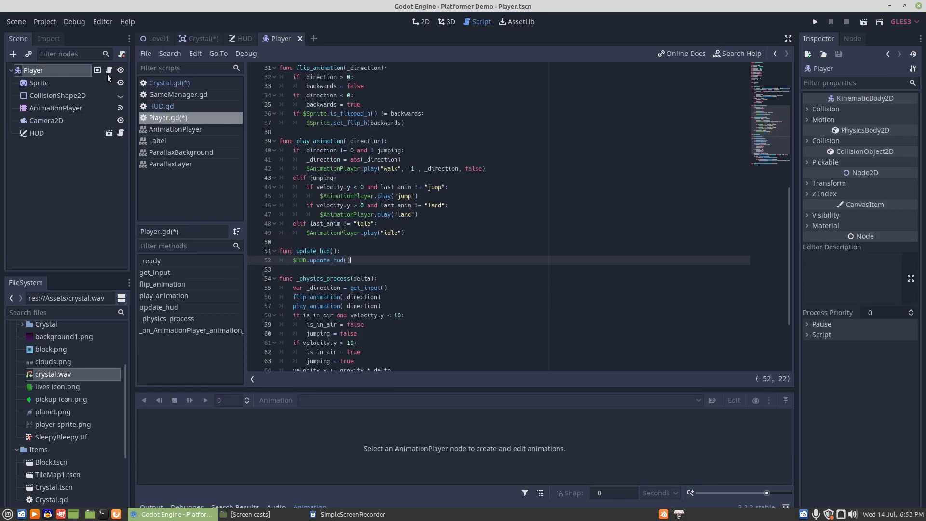
click(164, 83)
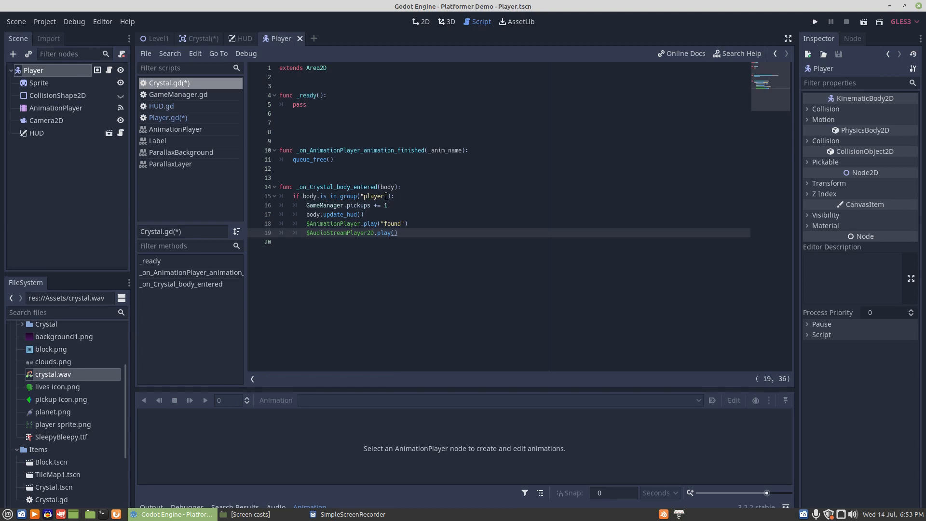
click(37, 74)
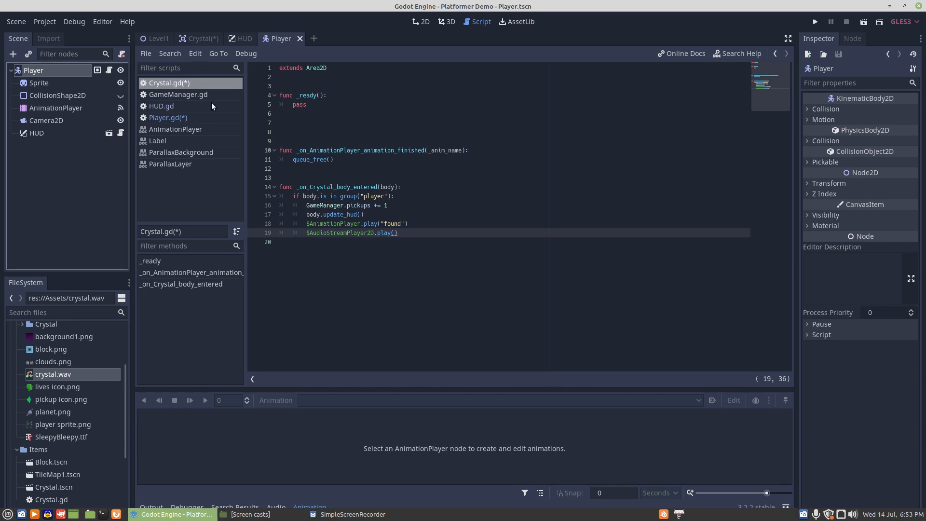
click(853, 39)
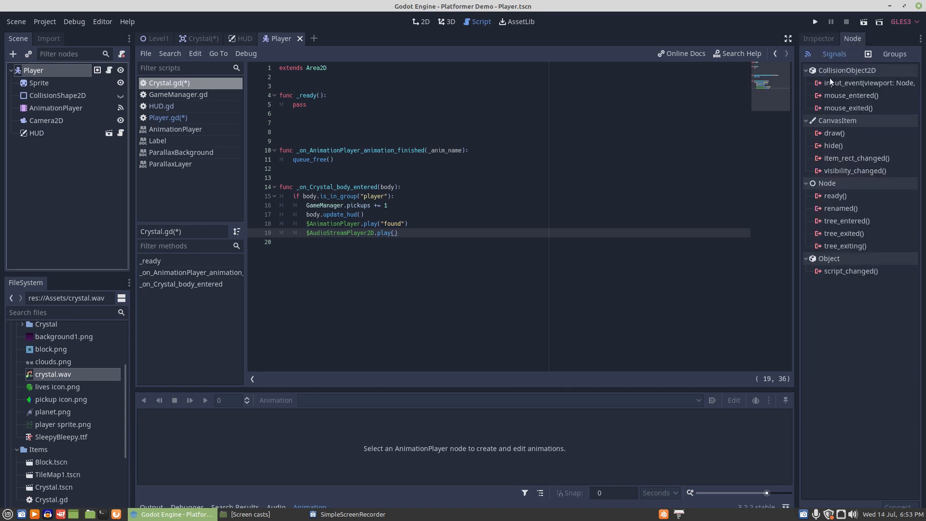
click(887, 56)
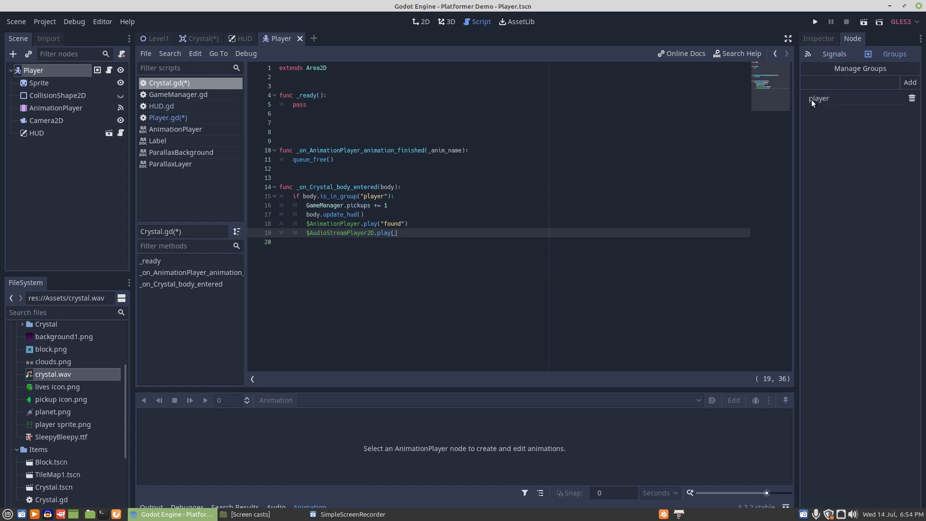
Step: Instance Crystal.tscn as a child of Level1 and place it directly beneath the single floating block, above the floor
click(155, 39)
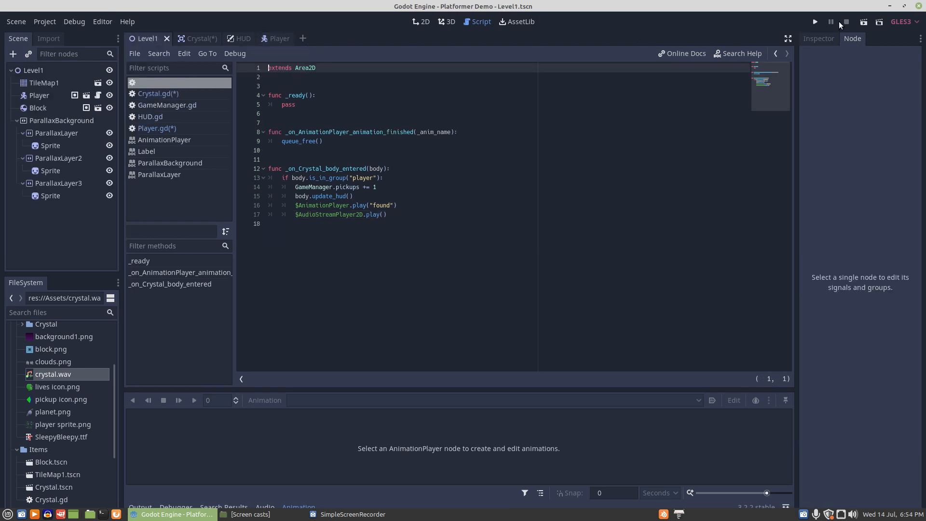
click(423, 21)
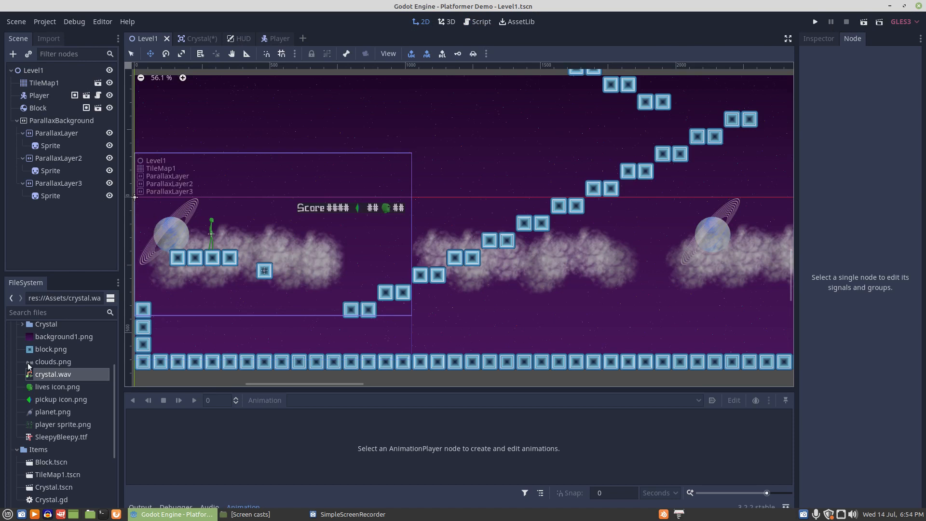
scroll(25, 351, up, 1)
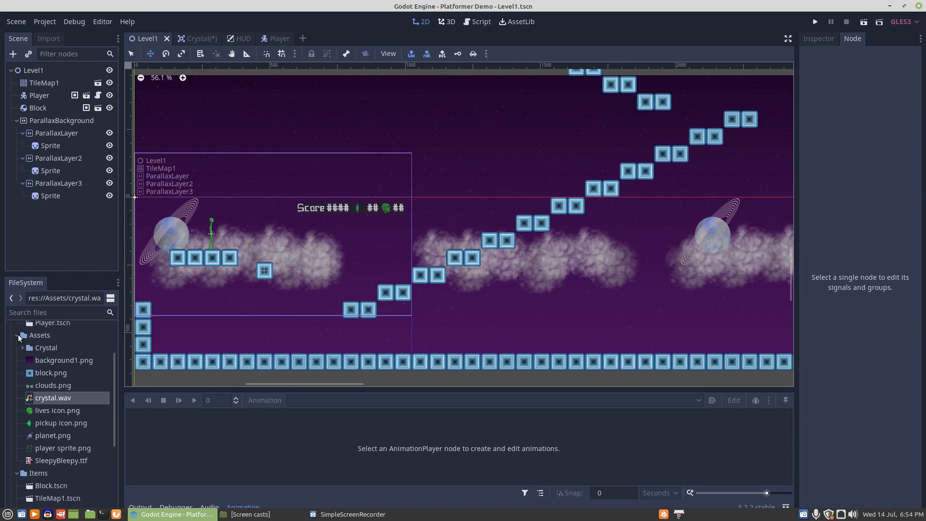
click(17, 336)
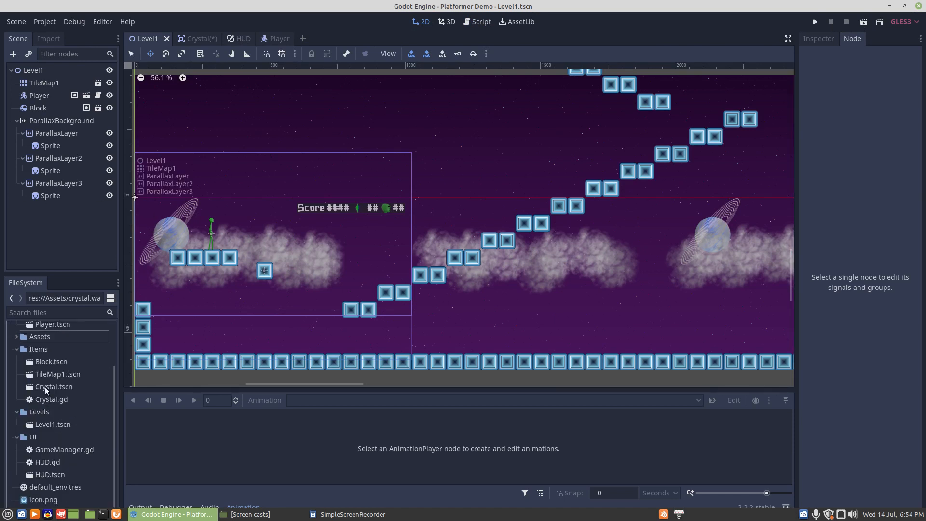
drag(46, 390, 39, 71)
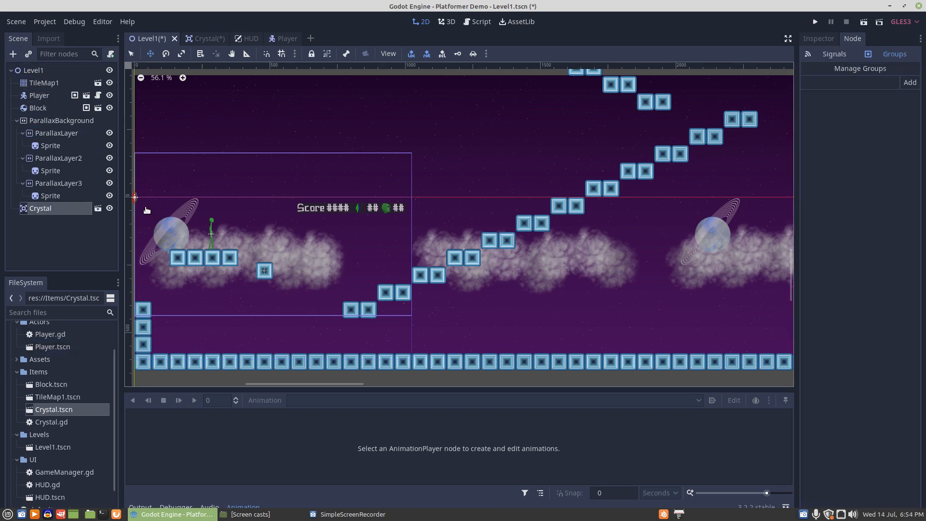
drag(145, 207, 274, 316)
Step: Run the Level1 scene, move the player onto the crystal to test the pickup, and close the game
click(863, 23)
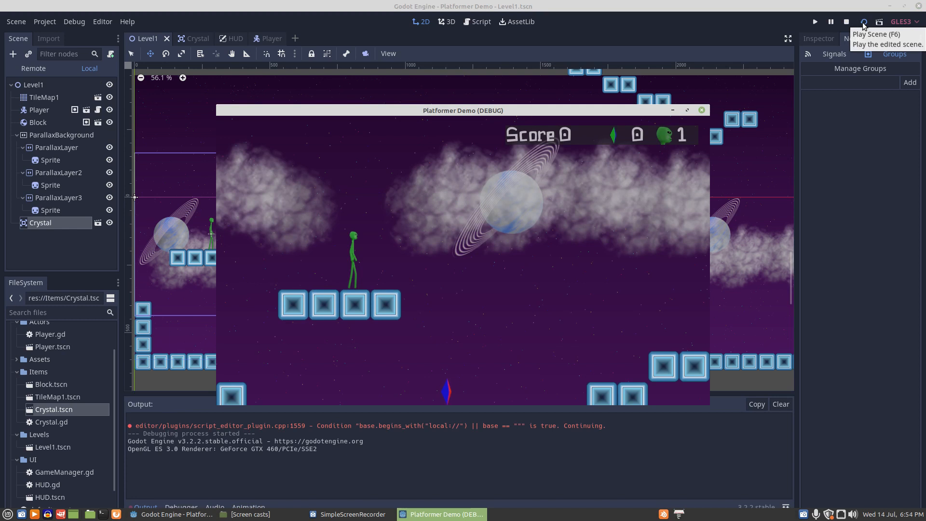
key(Right)
key(Up)
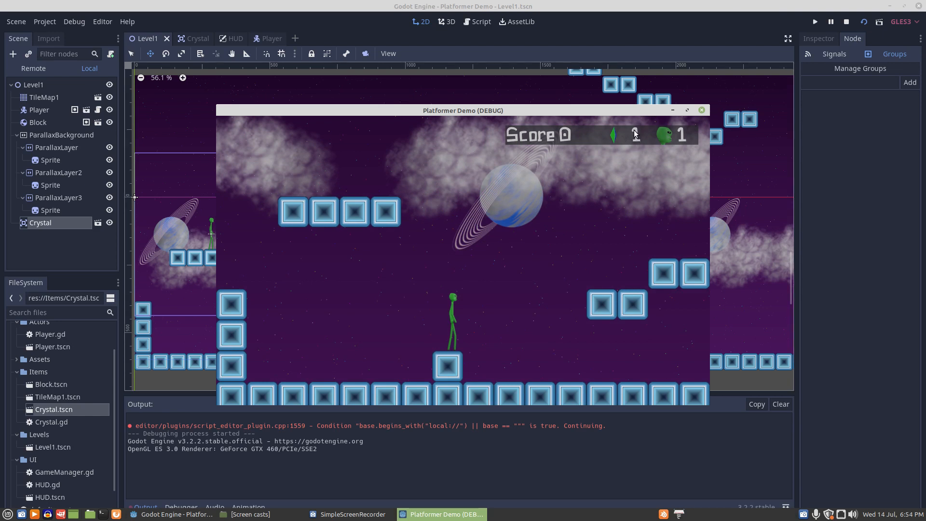
click(702, 111)
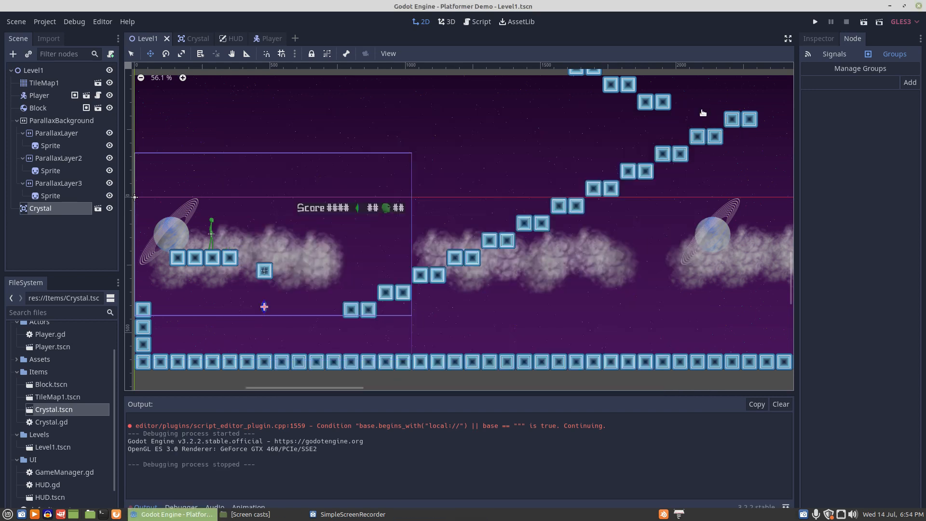
Step: In the HUD scene, set the x position of the Pickup node's Value label to 25
scroll(345, 207, up, 20)
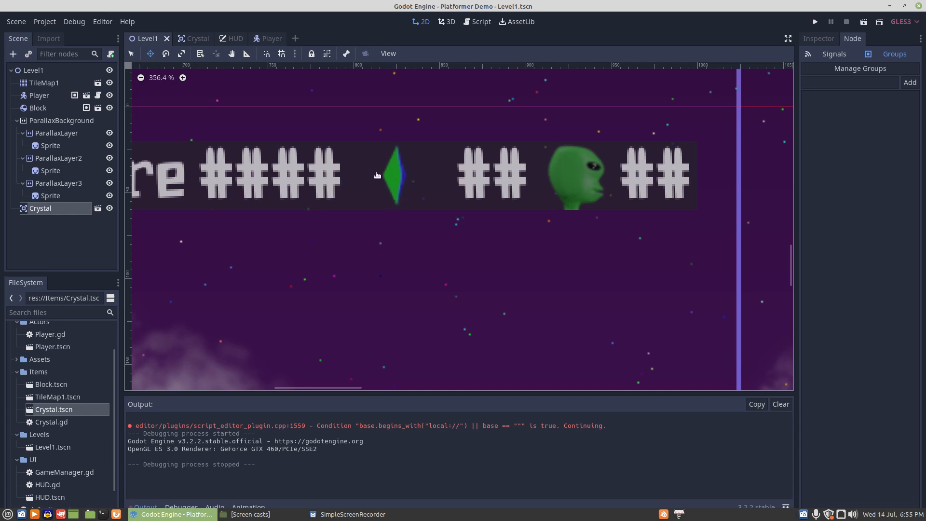
click(236, 41)
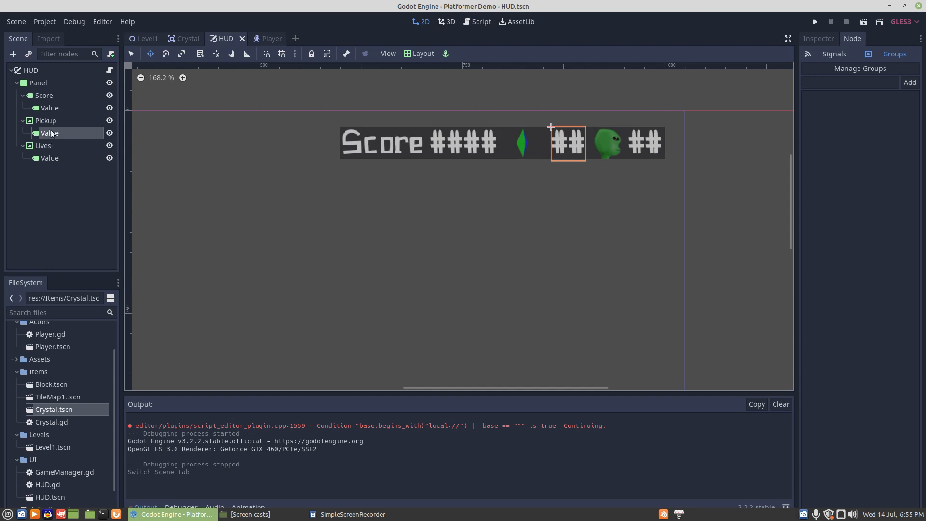
click(818, 38)
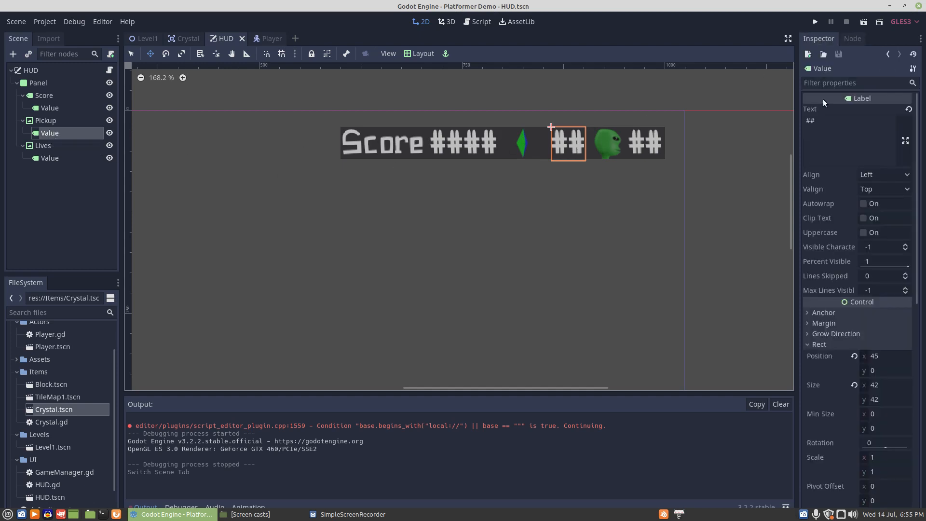
click(876, 358)
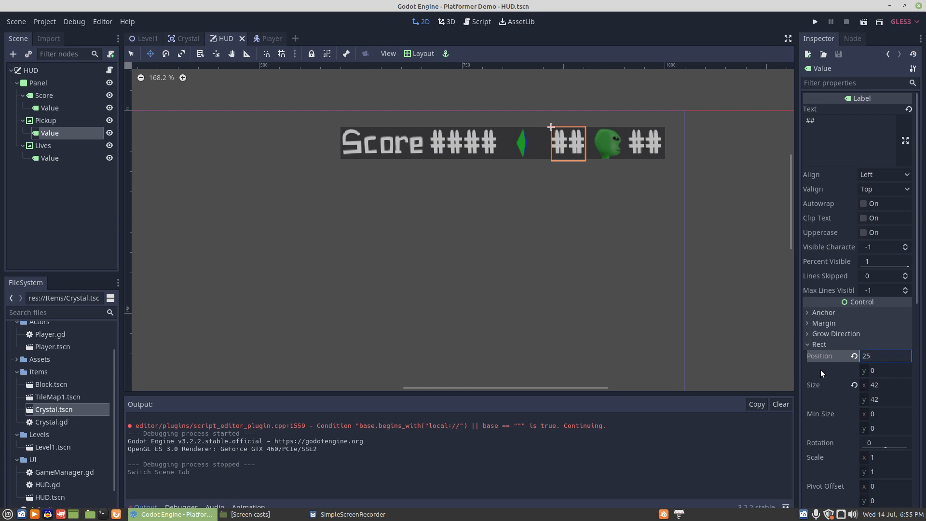
click(567, 226)
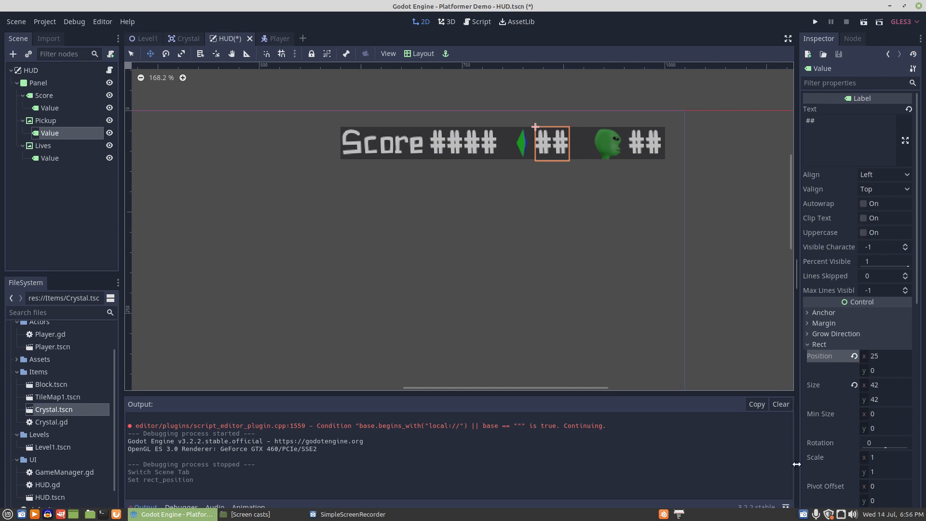
right_click(803, 515)
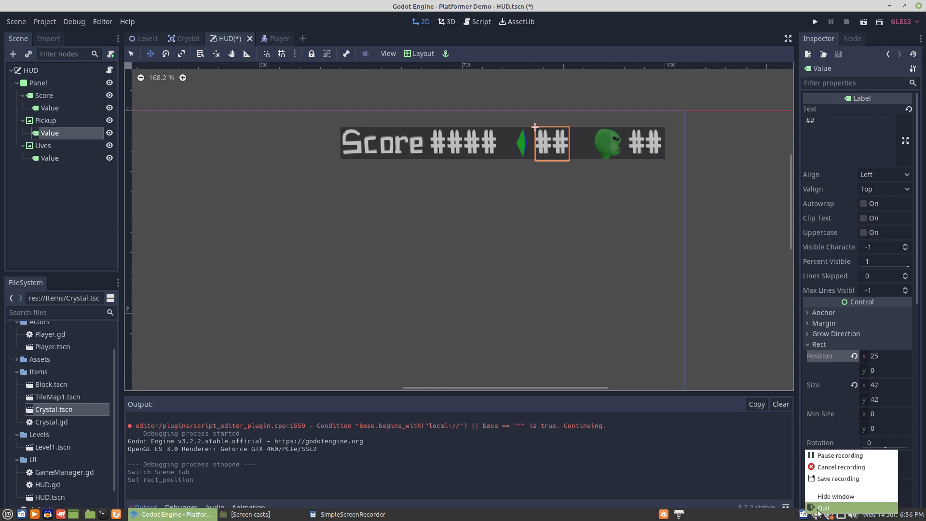